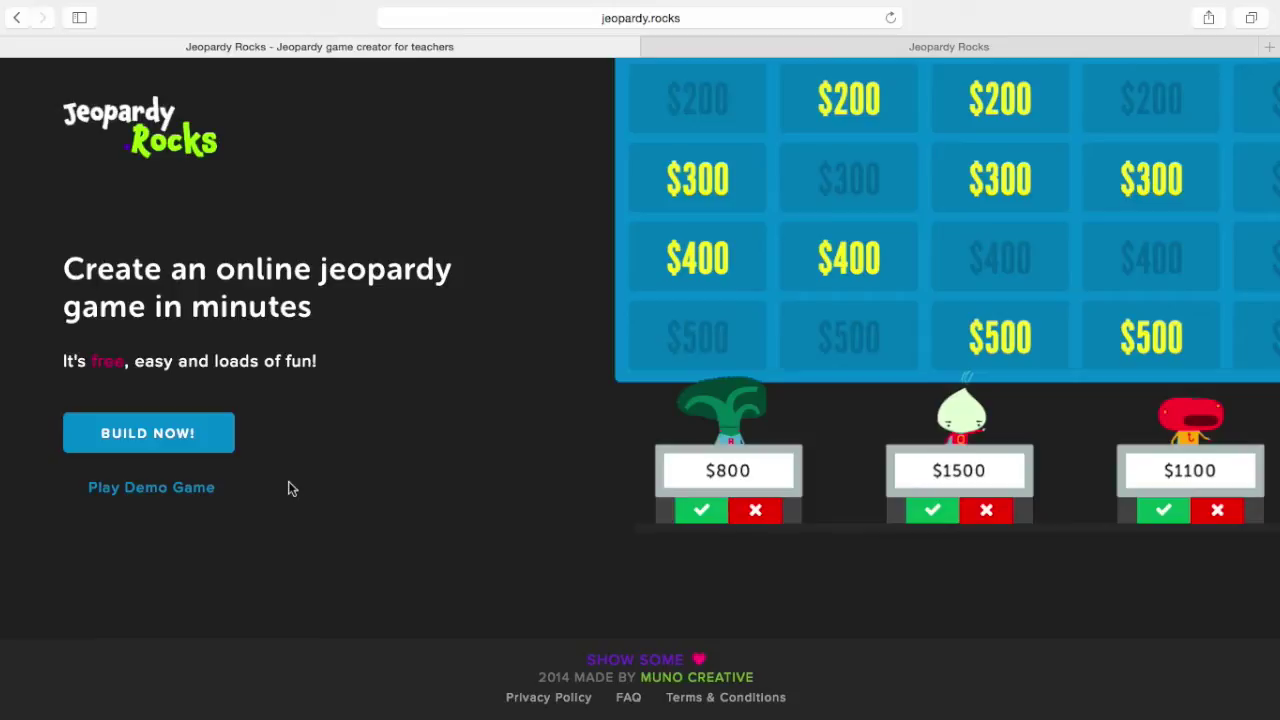
Register a new game at custom url 'practice' with an account e-mail and password, and create it
click(180, 446)
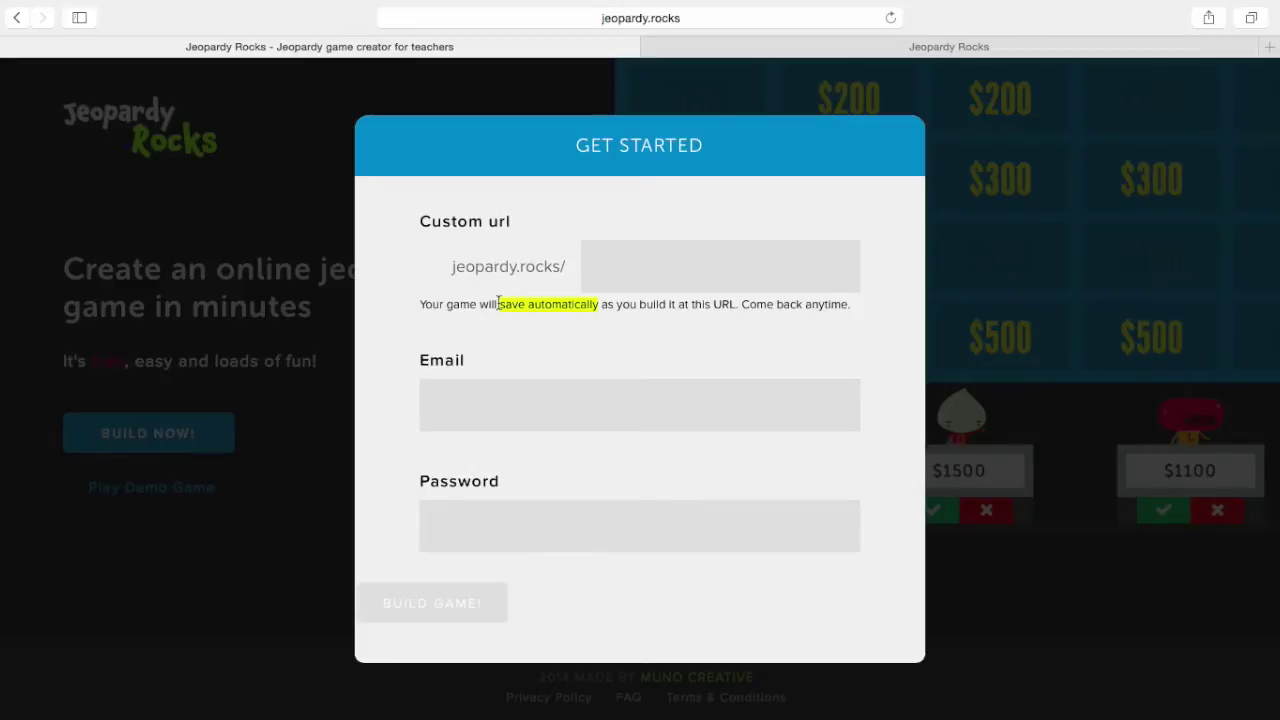
click(633, 263)
text(practice)
click(588, 400)
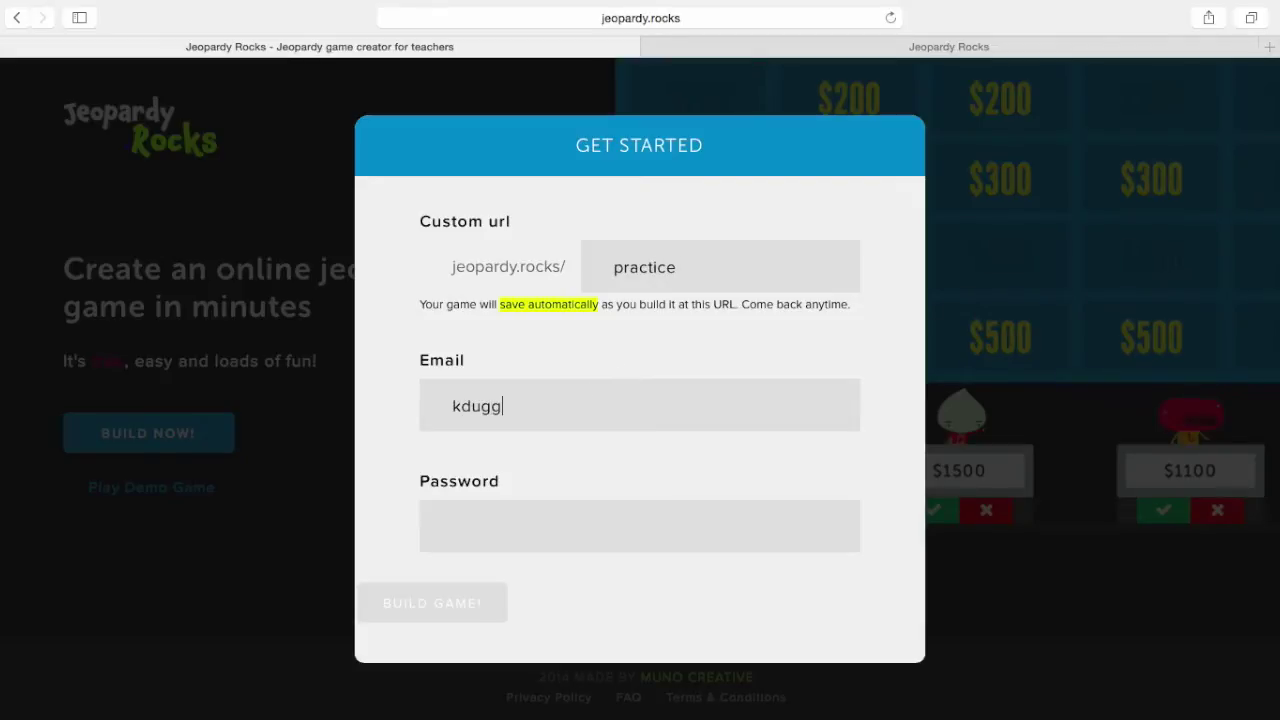
click(453, 526)
text(********)
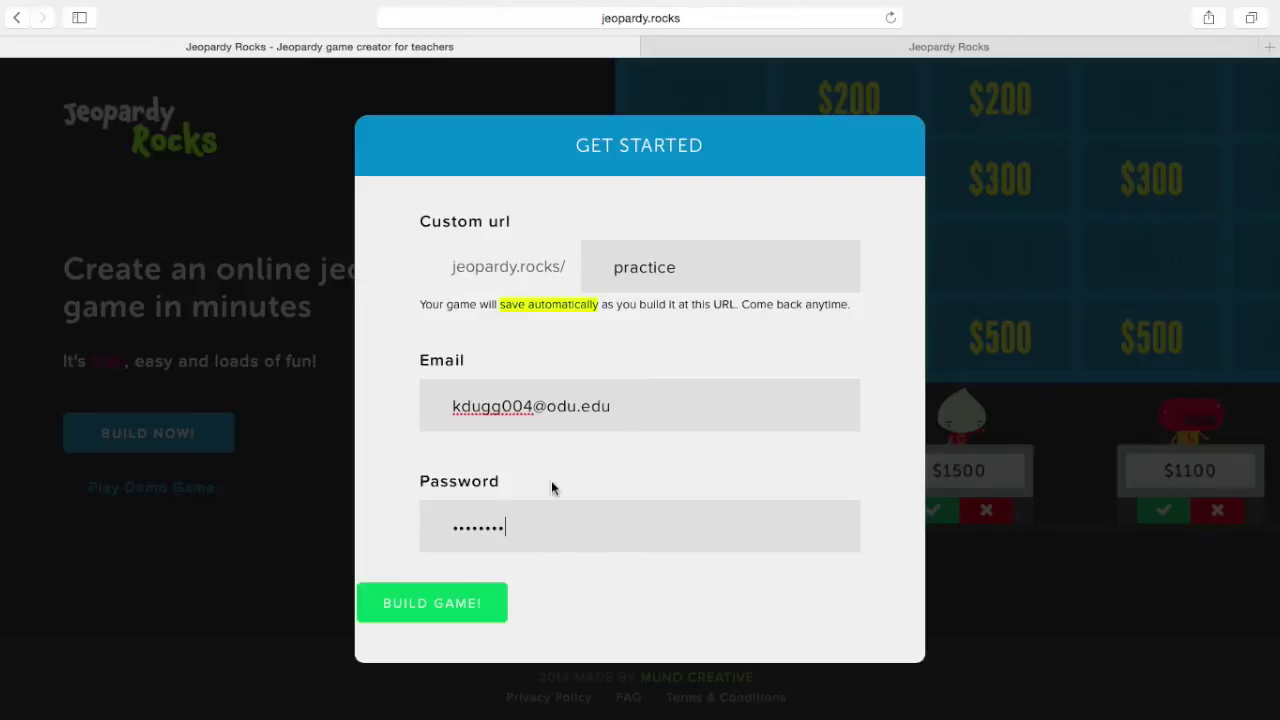
click(447, 610)
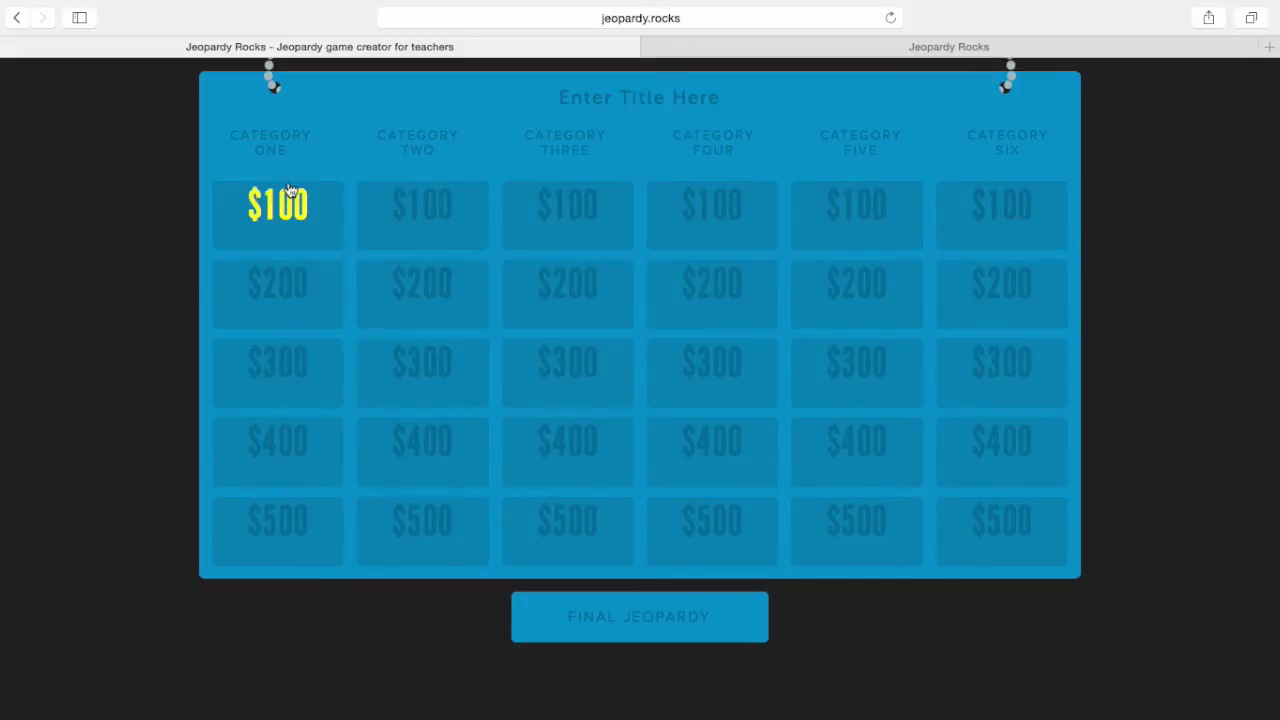
Label the six category headings A, B, C, D, E and F on the empty board
click(272, 140)
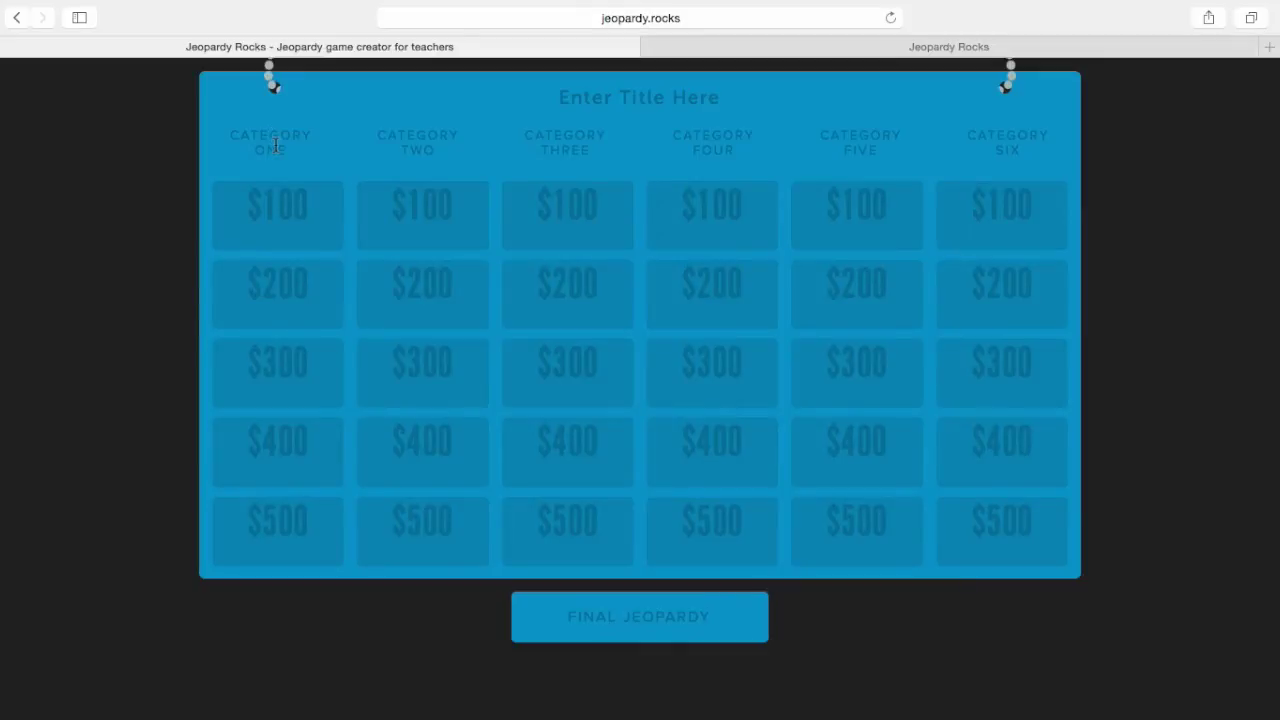
text(A)
text(B)
click(718, 148)
text(D)
click(847, 140)
text(E)
click(995, 145)
text(F)
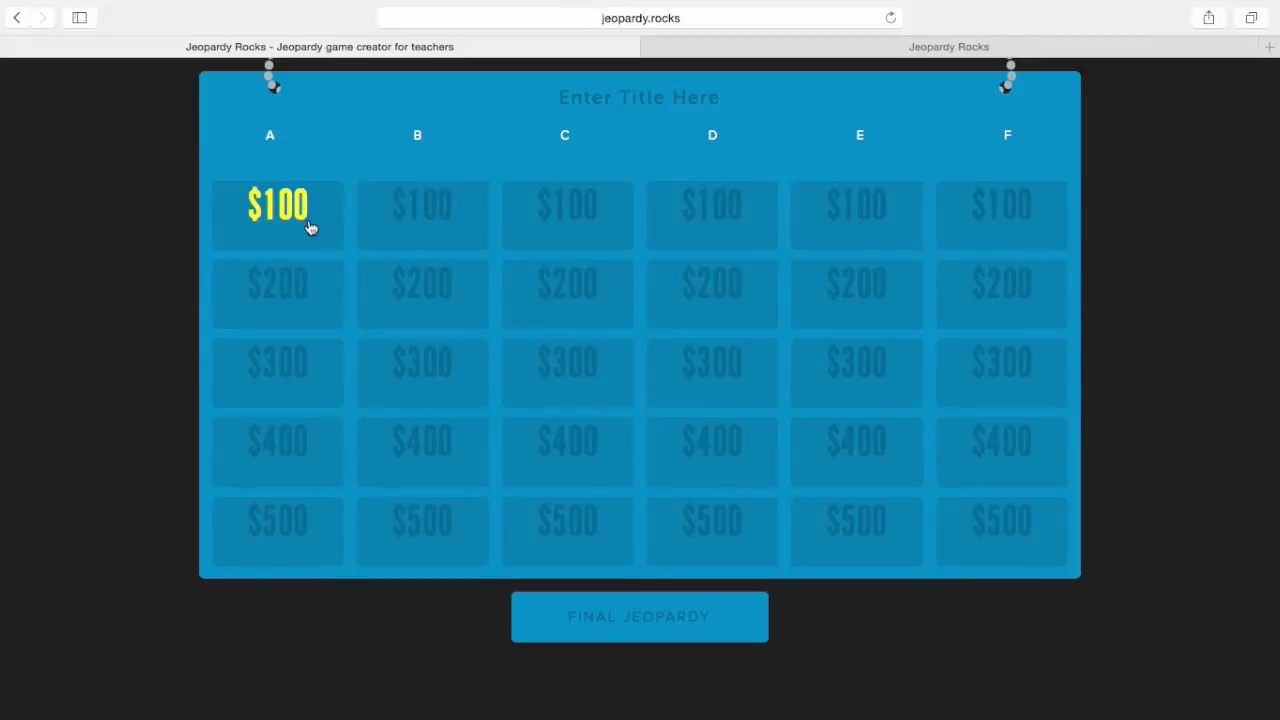
click(310, 228)
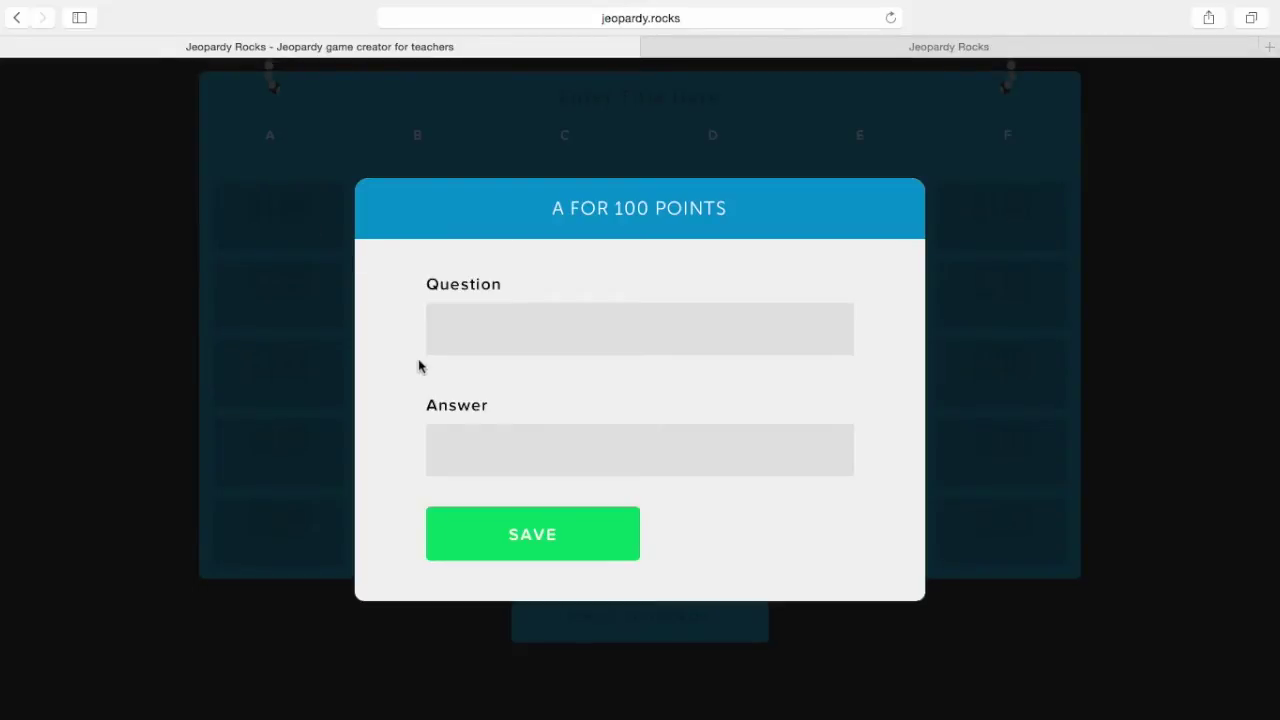
Save A 100 with question 'The process of being removed.' and answer 'Ablation'
click(466, 334)
text(The process of being removed.  S)
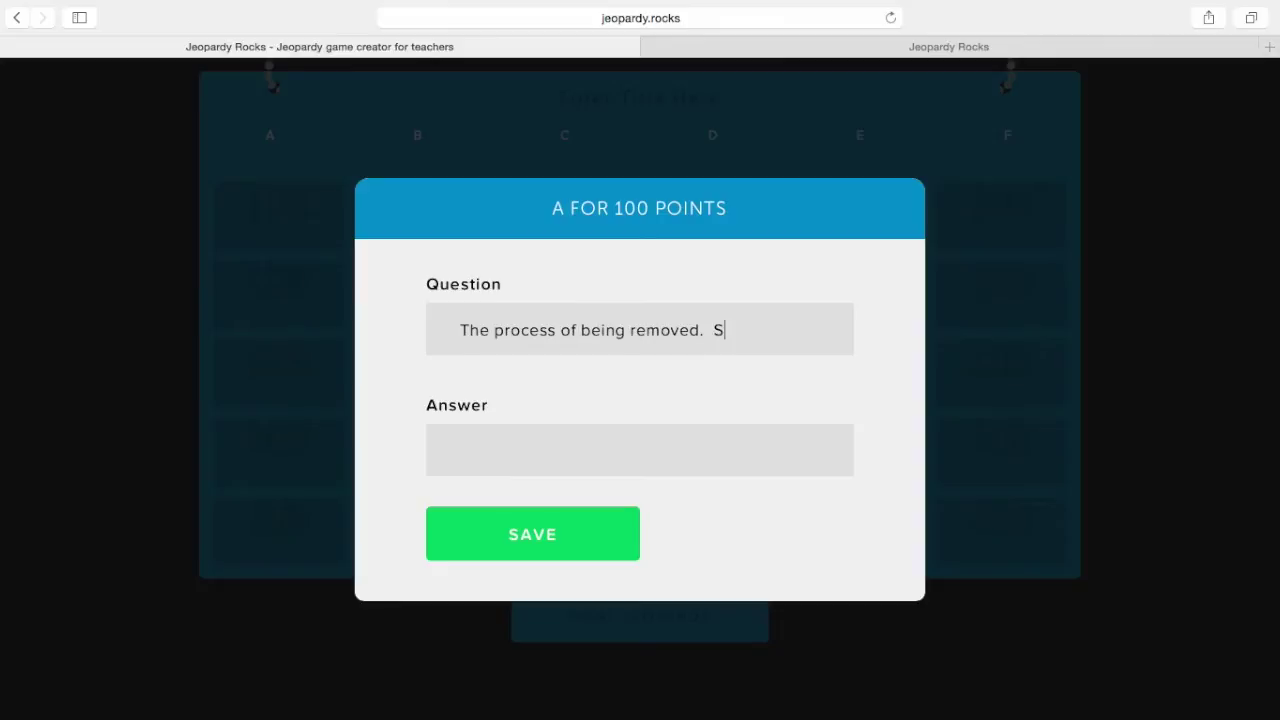
text(now alab)
key(BackSpace)
key(BackSpace)
key(BackSpace)
key(BackSpace)
key(BackSpace)
key(BackSpace)
key(BackSpace)
key(BackSpace)
key(BackSpace)
click(487, 447)
text(a)
key(BackSpace)
text(Ala)
key(BackSpace)
key(BackSpace)
text(blation)
click(510, 533)
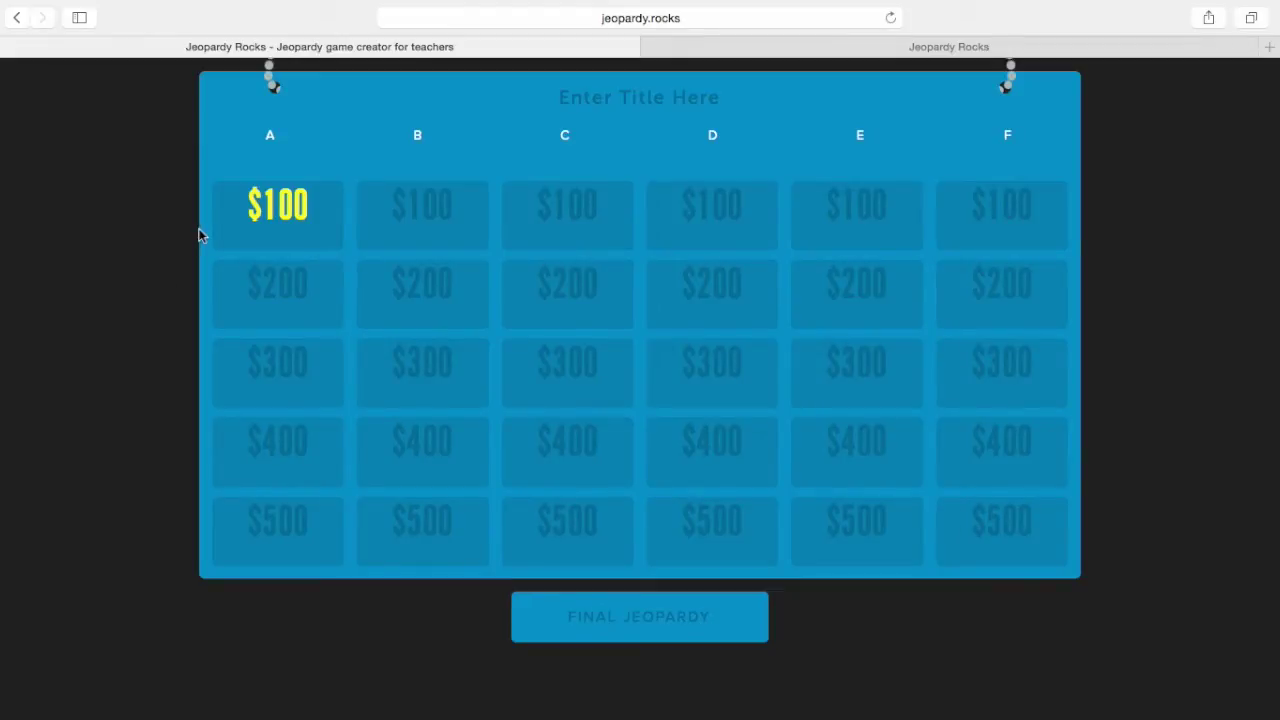
Set the board title to 'Meteorology Terms', correcting the misspellings
click(604, 103)
text(Metor)
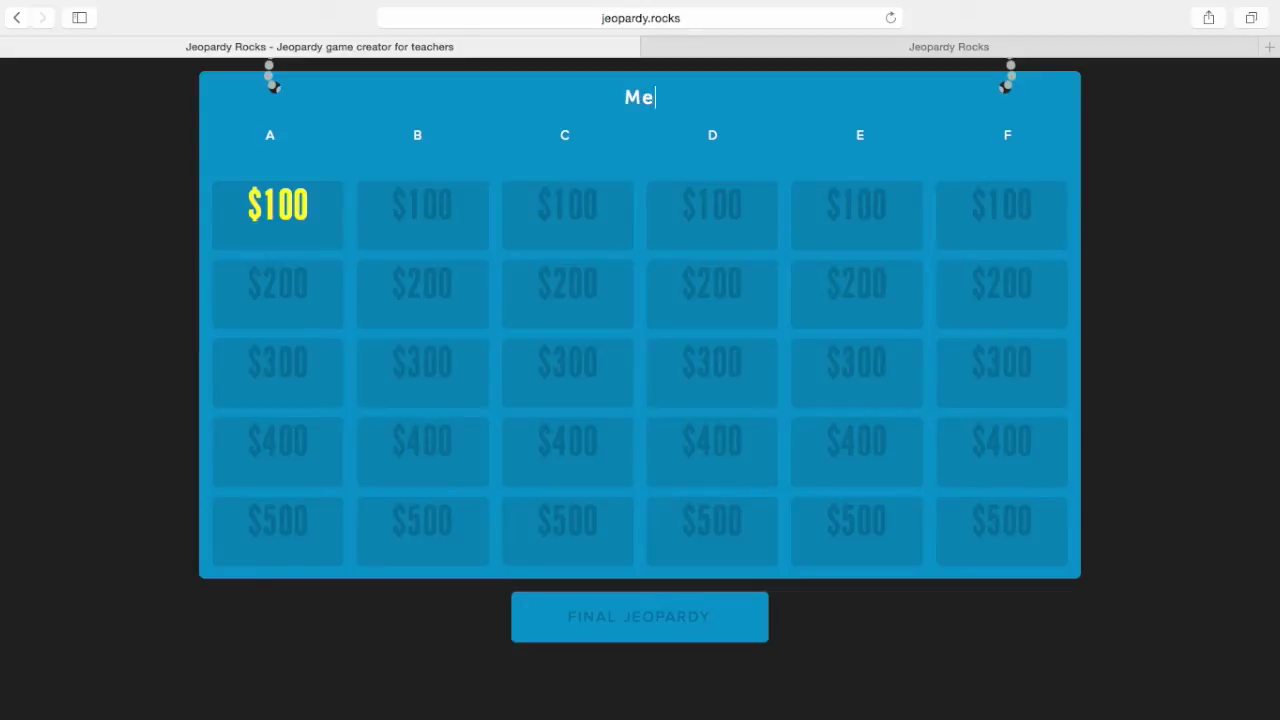
key(BackSpace)
key(BackSpace)
text(erool)
key(BackSpace)
key(BackSpace)
key(BackSpace)
key(BackSpace)
text(orol)
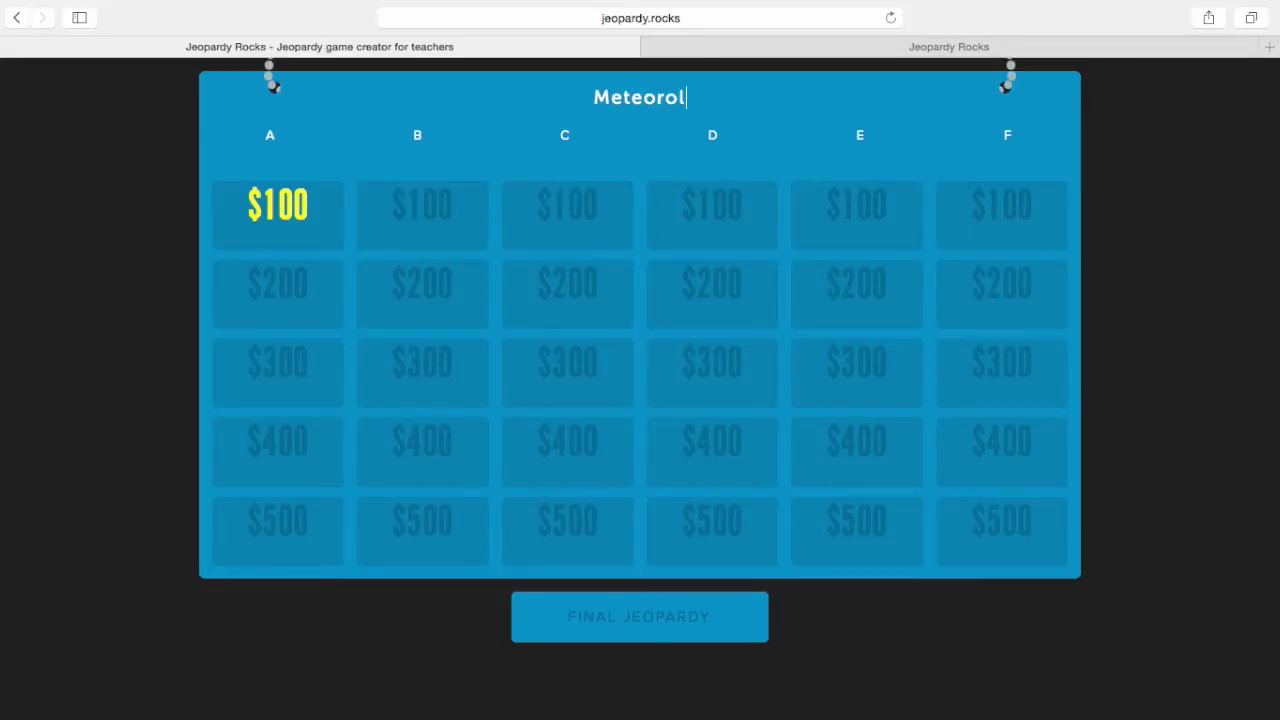
text(ogy Terms)
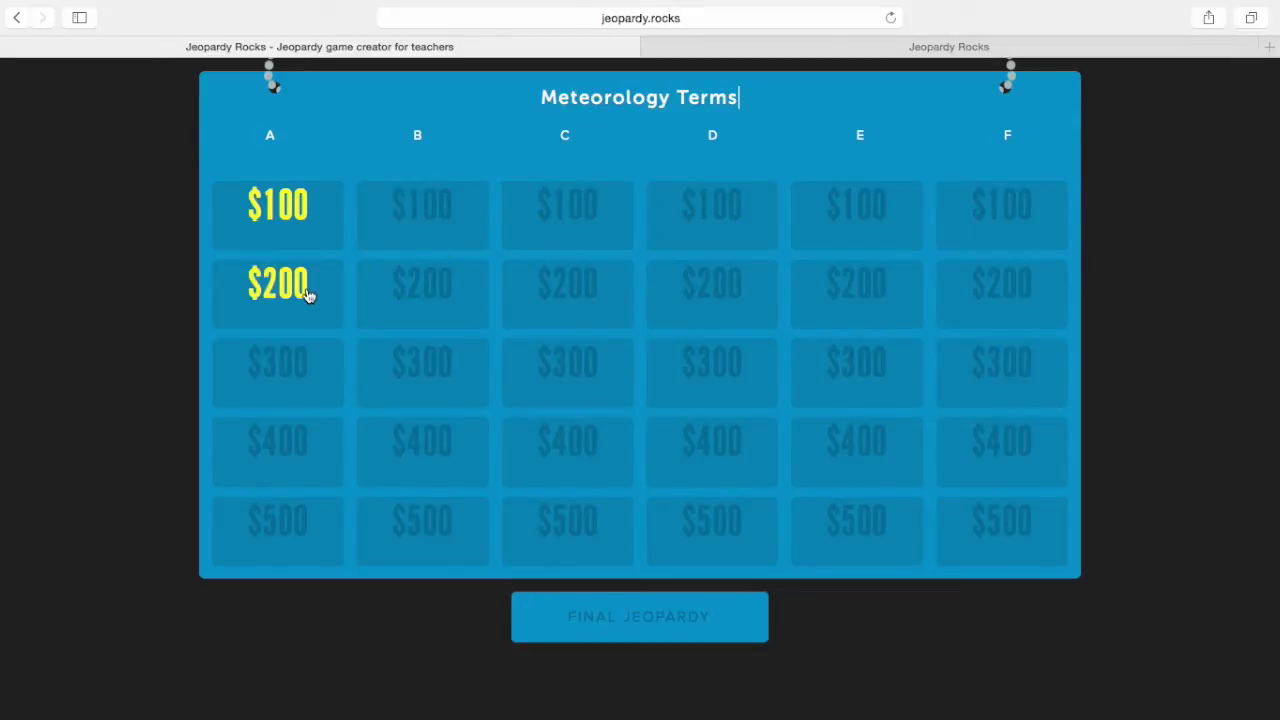
click(309, 296)
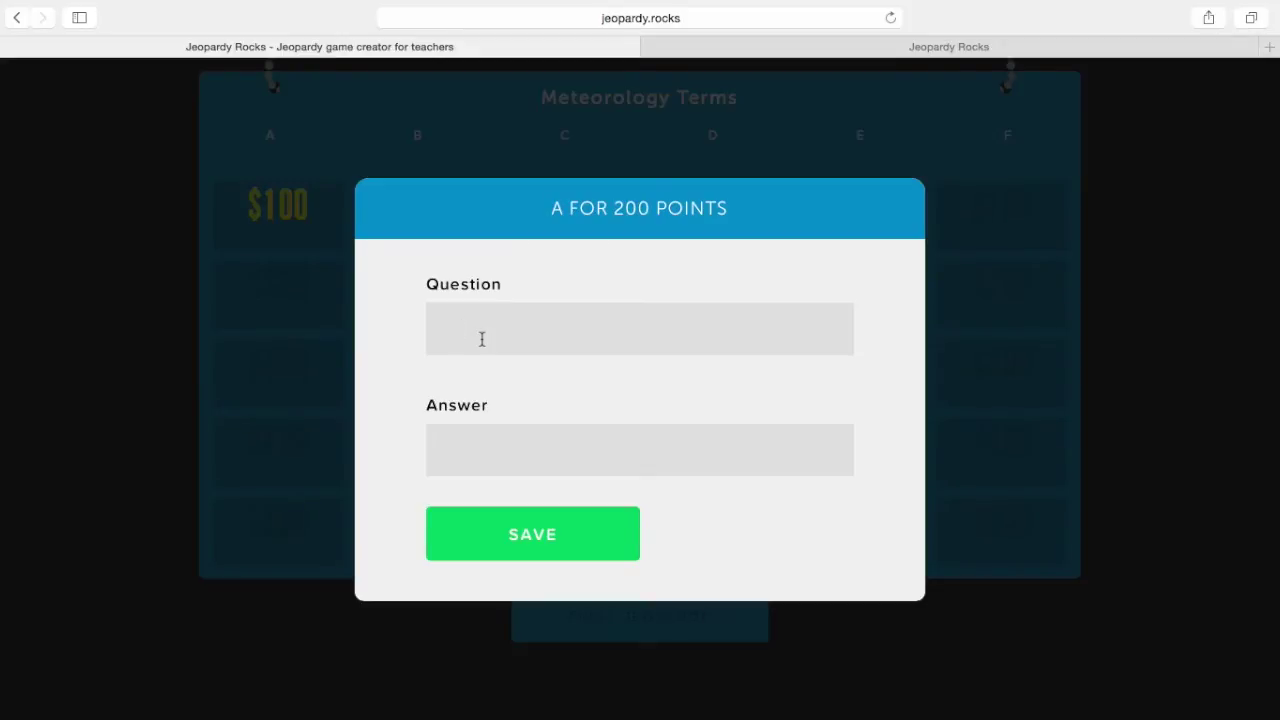
Save A 200 with question 'The density of water vapor' and answer 'Absolute Humidity'
text(The denis)
text(ty of water vapr)
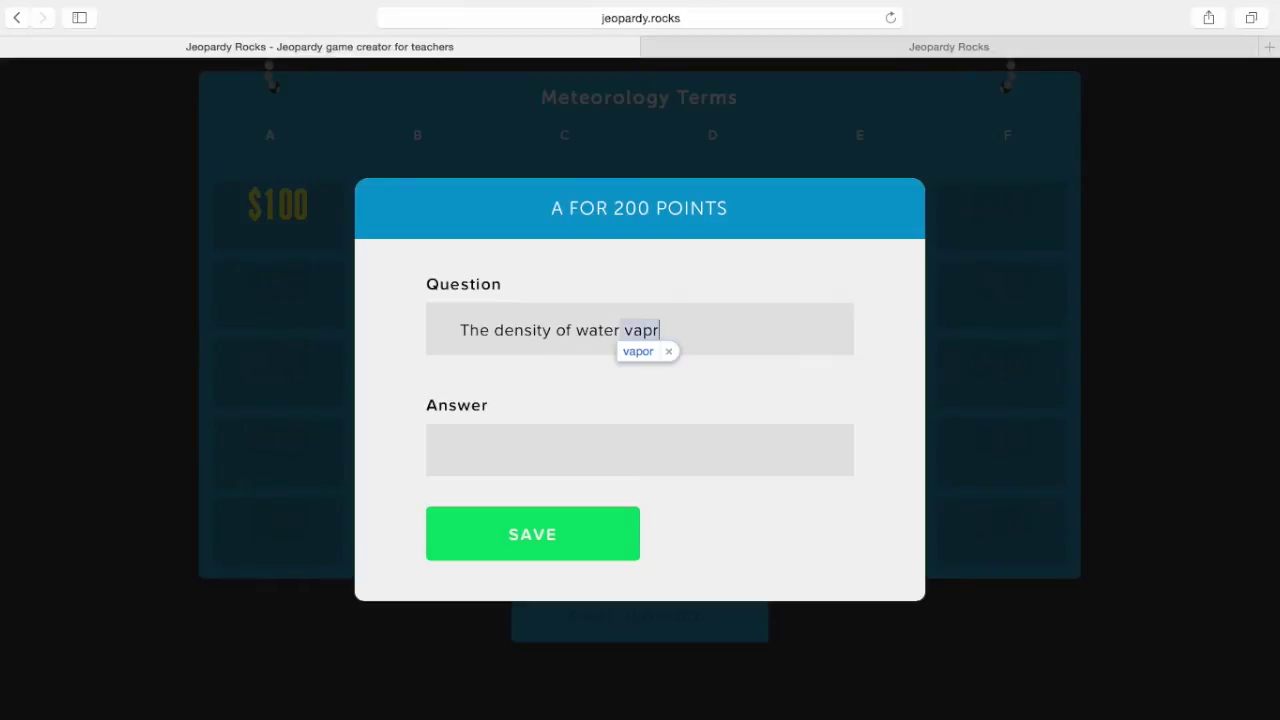
key(BackSpace)
text(or)
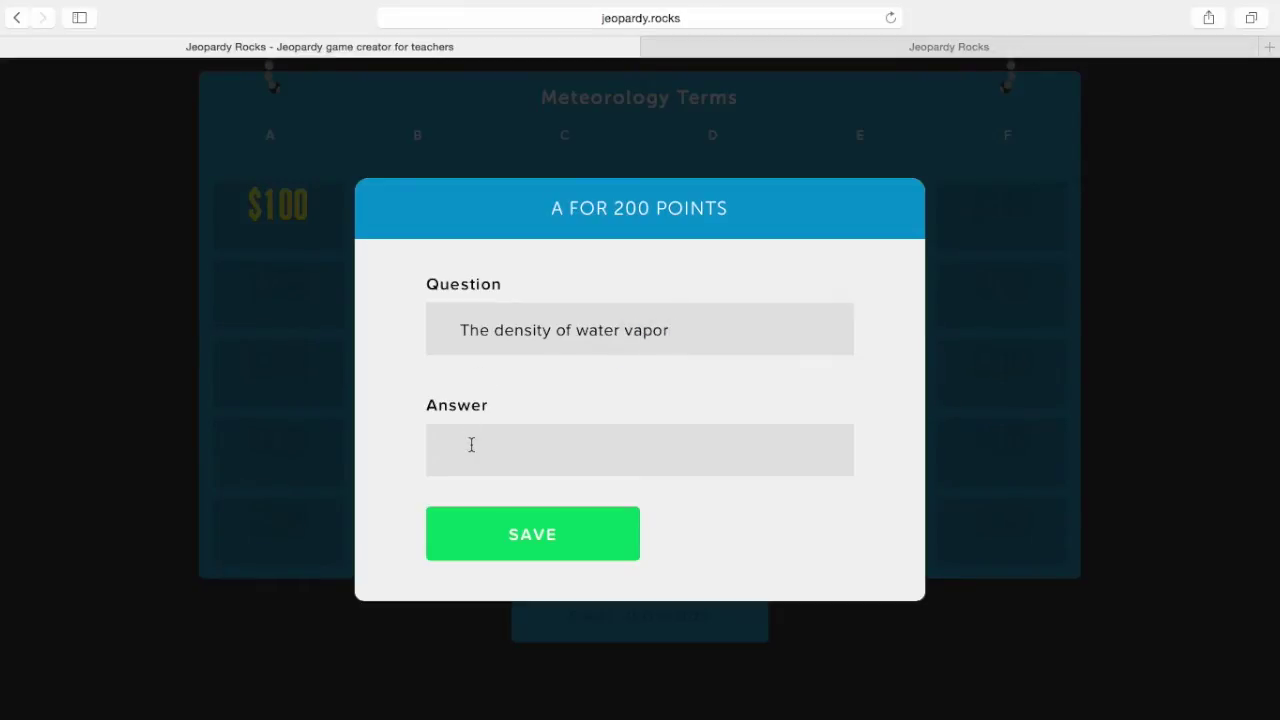
text(Absolute Humidyi)
key(BackSpace)
key(BackSpace)
text(ity)
click(513, 541)
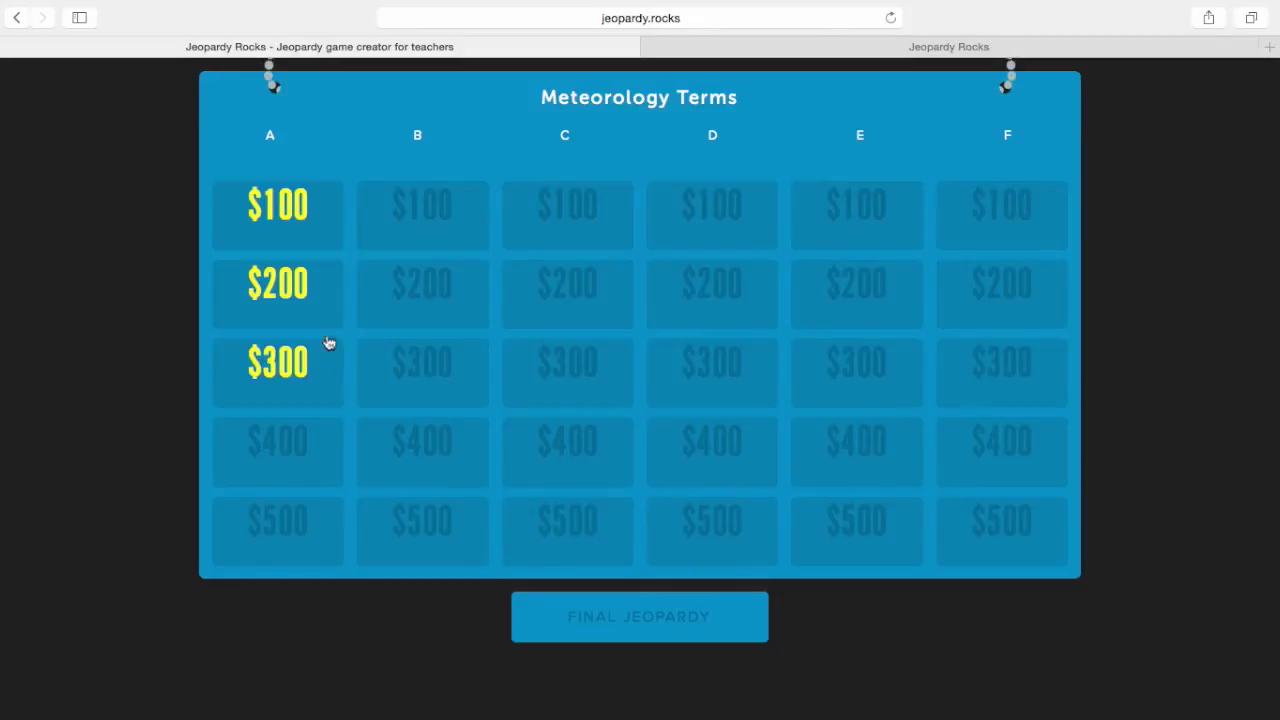
Save B 100 with answer 'Barometer' and question 'An instrument for measuring atmospheric pressure'
click(420, 220)
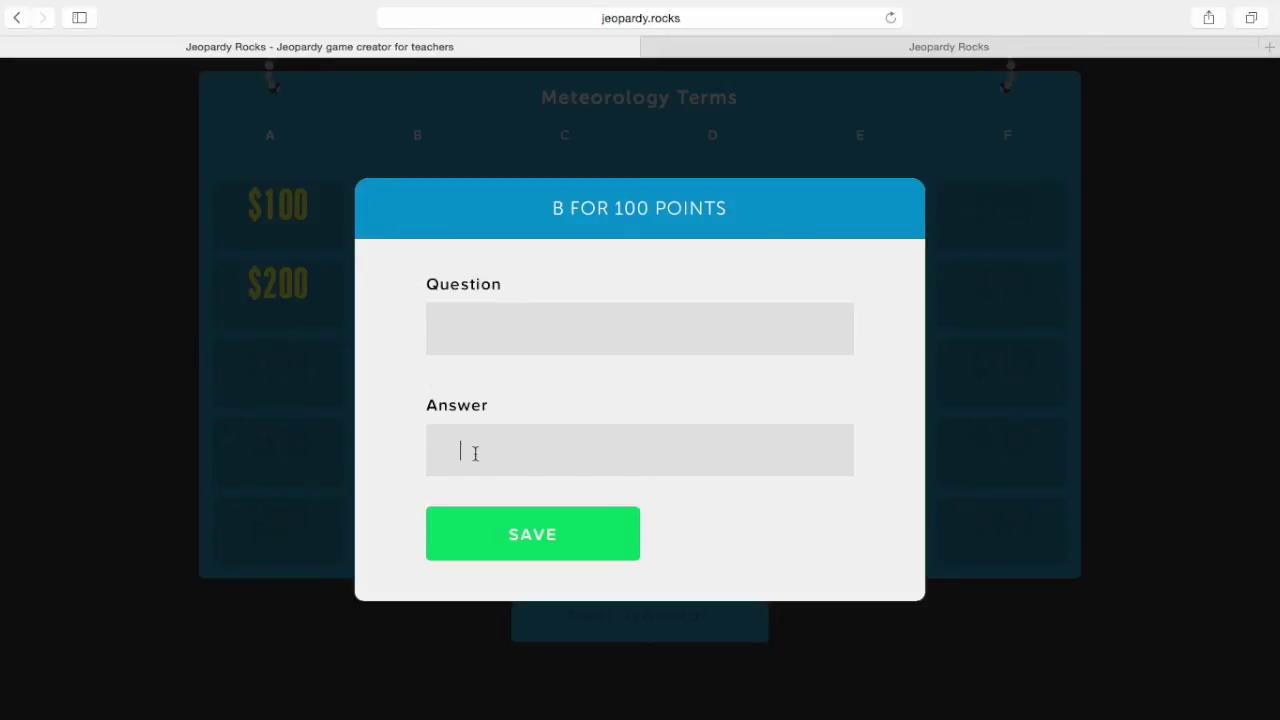
text(Barometer)
click(489, 318)
text(An instru)
text(ment for m)
text(easuring at)
text(mosphe)
text(ric pressure)
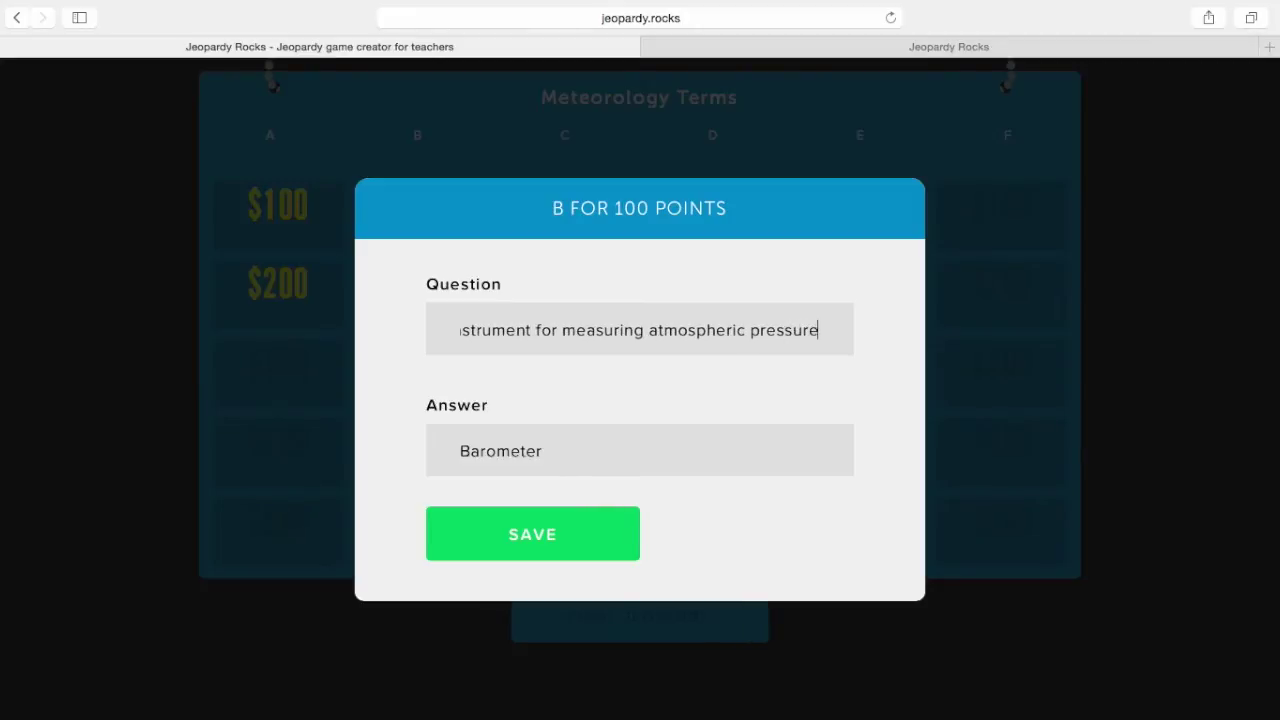
click(541, 533)
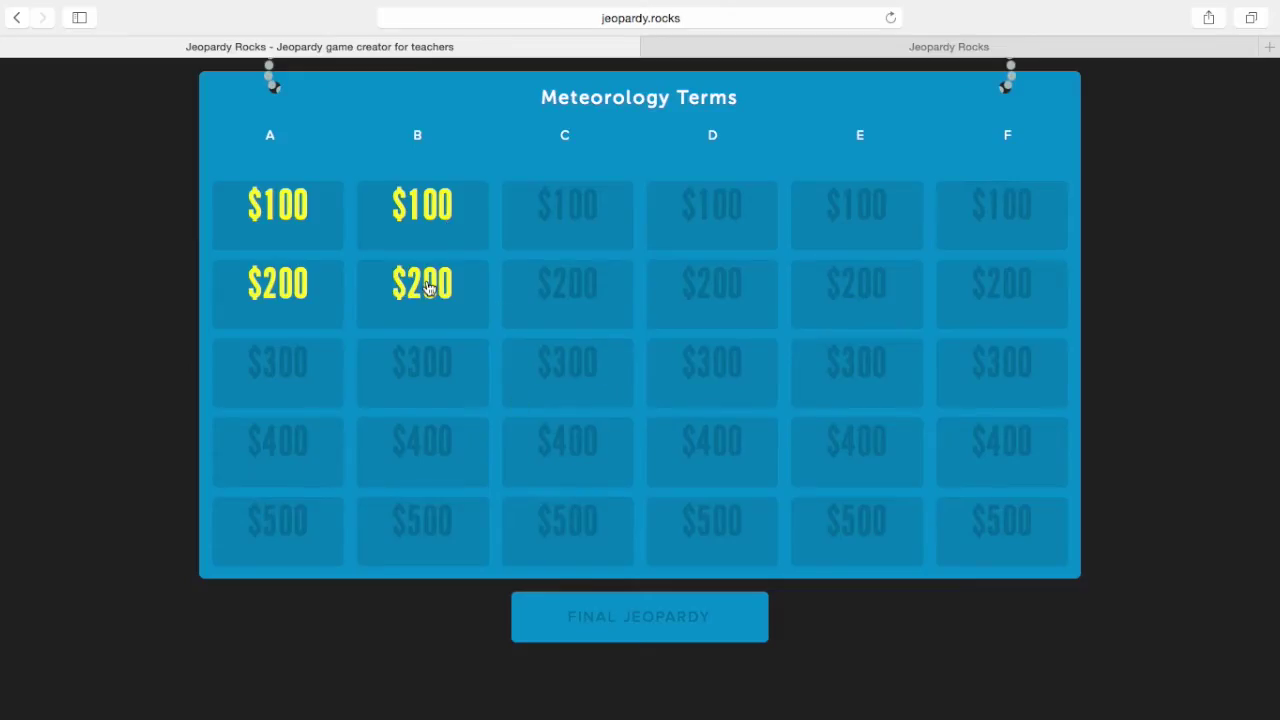
click(427, 288)
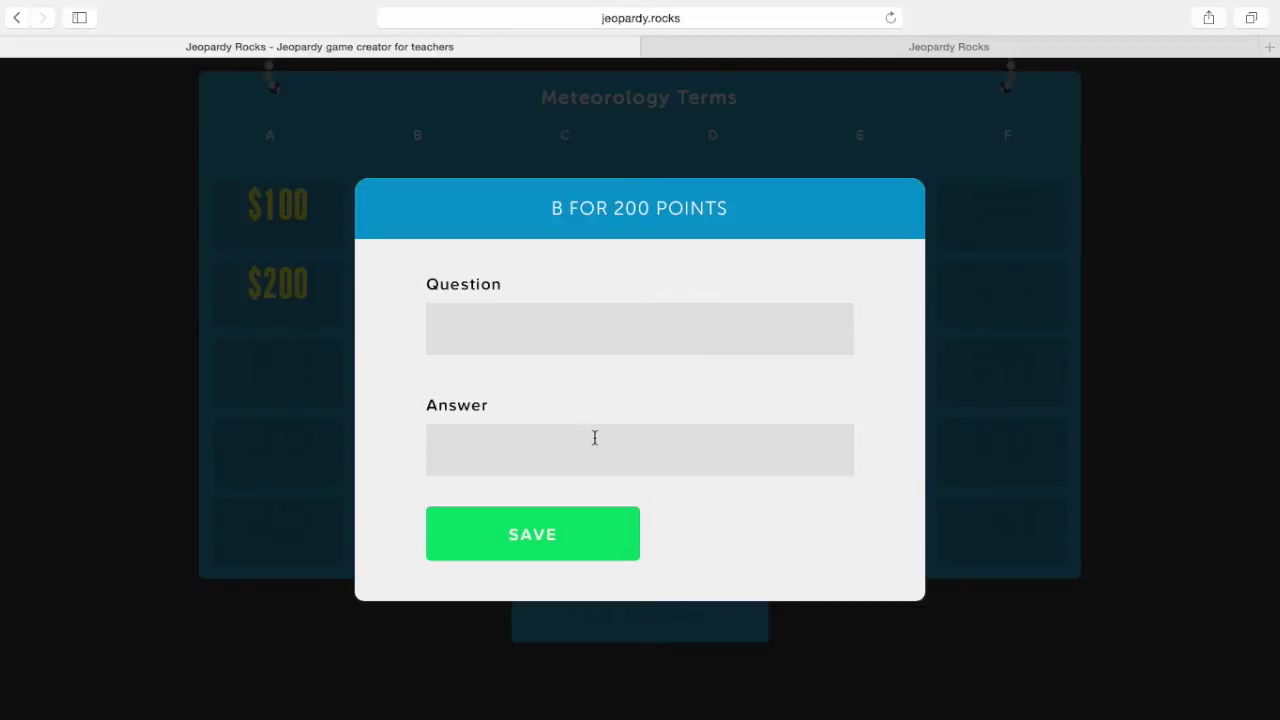
Save B 200 with answer 'Black Ice' and question about thin new ice common on roadways
click(594, 437)
text(Black Ice)
click(520, 336)
text(thin, ne)
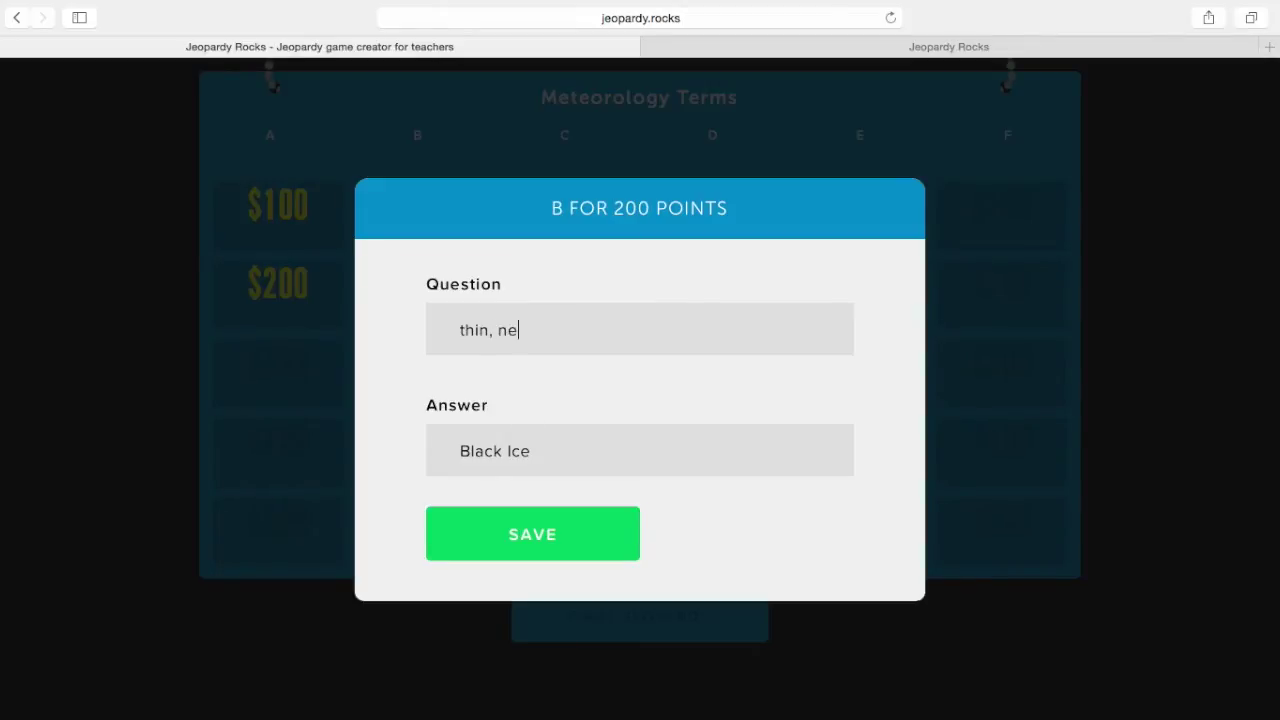
text(w ice that forms)
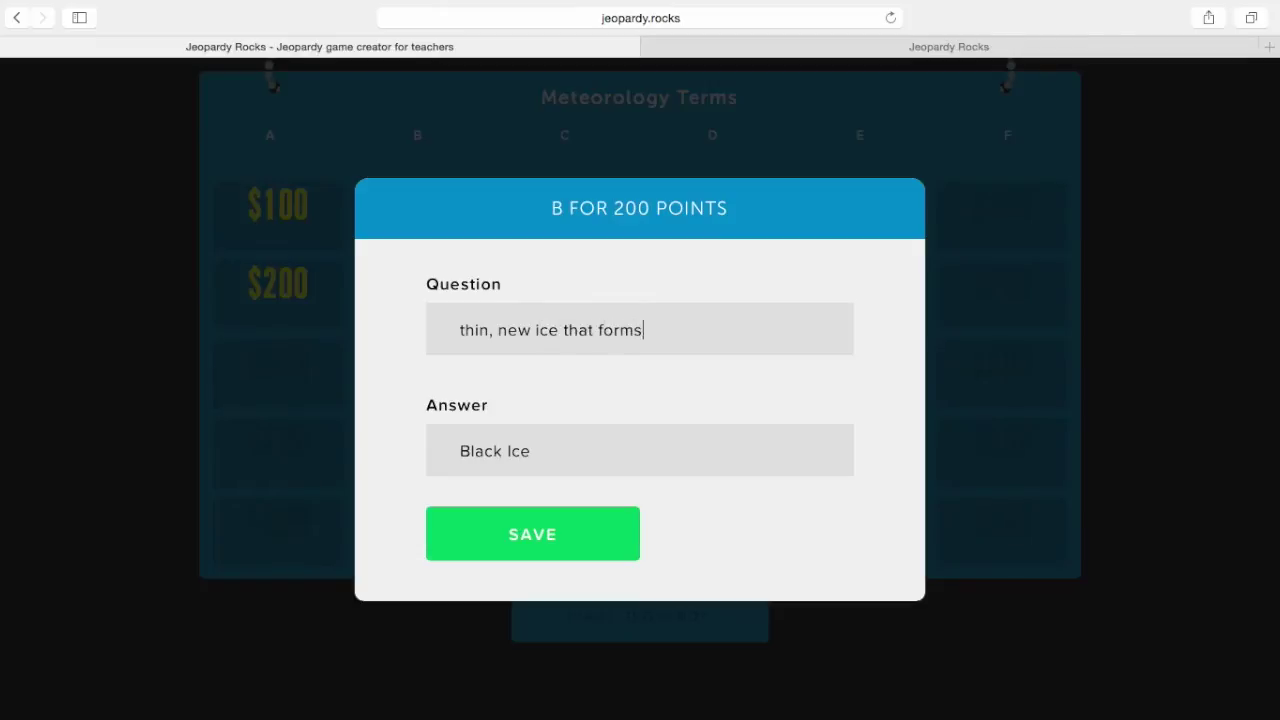
text( on fresh w)
key(BackSpace)
text(water or dew)
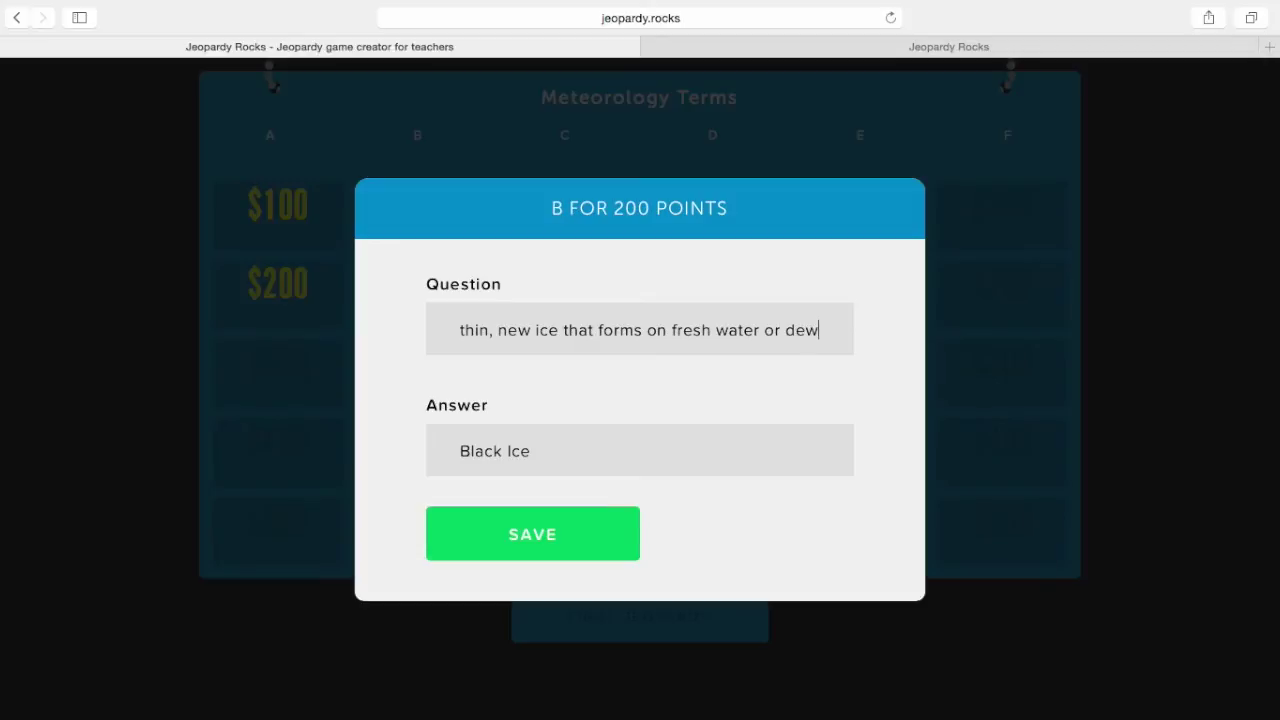
text( covered surface)
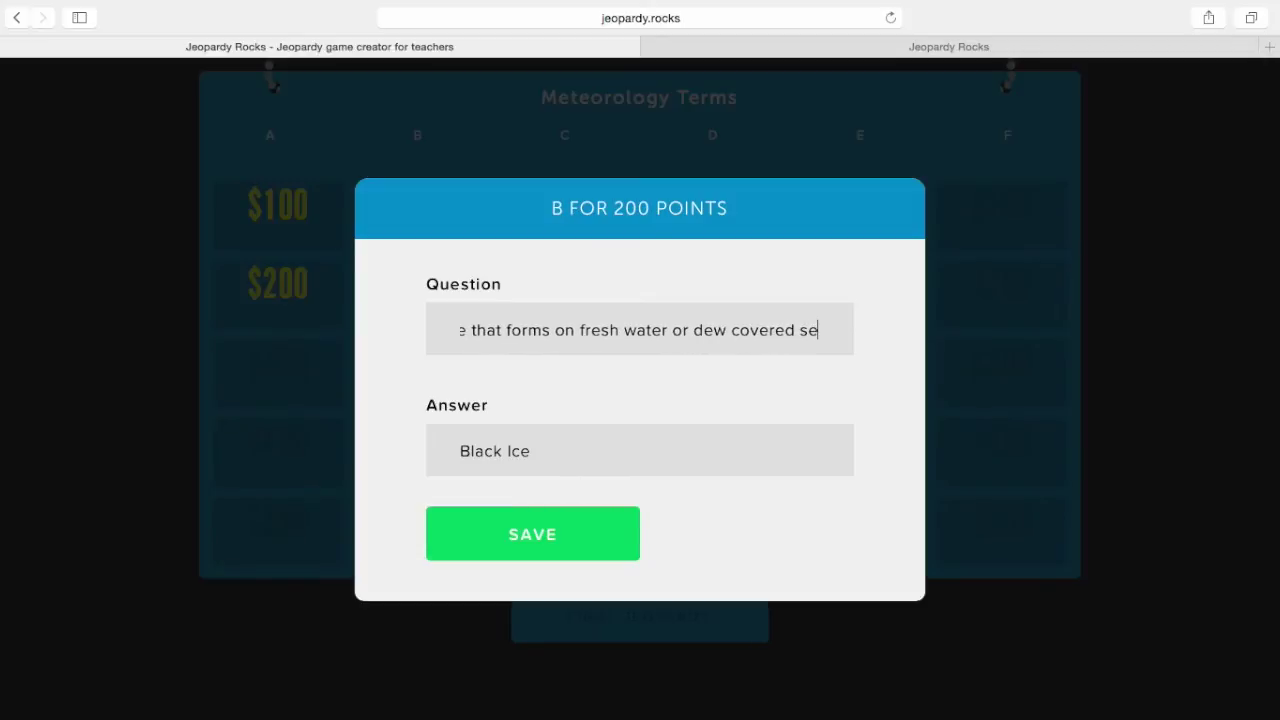
text(d)
key(BackSpace)
text(s, common on )
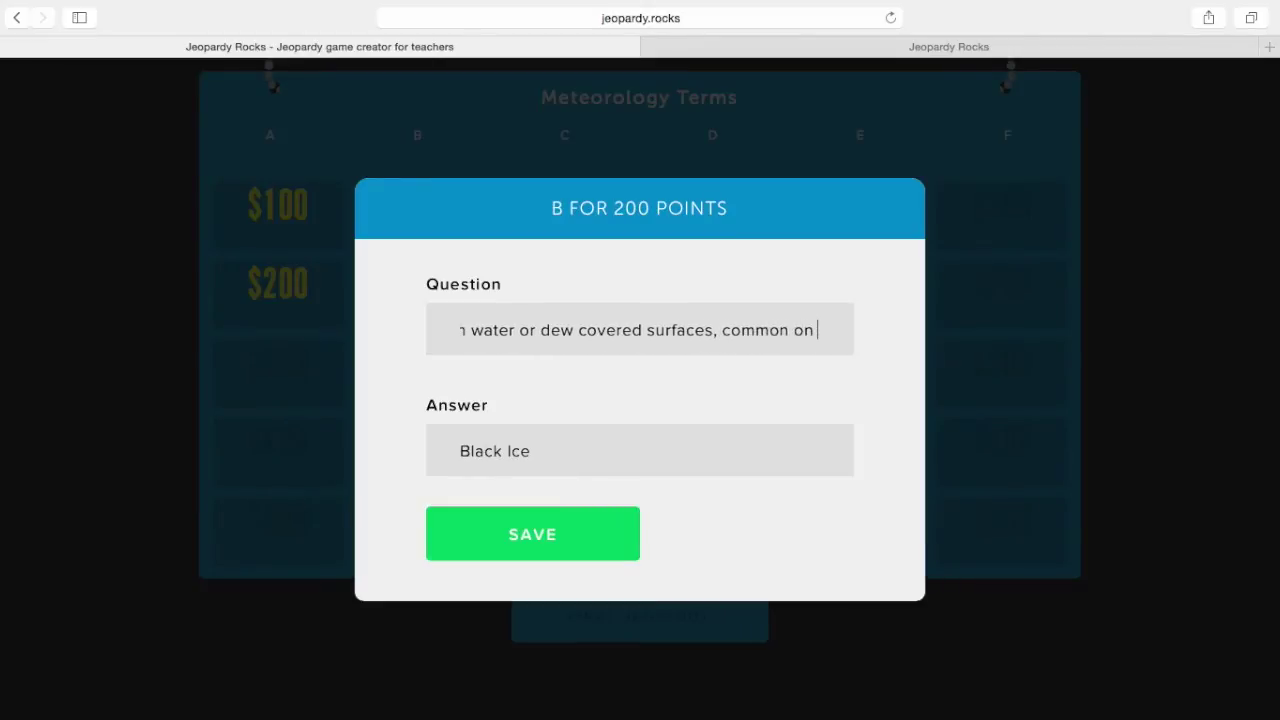
text(roadways)
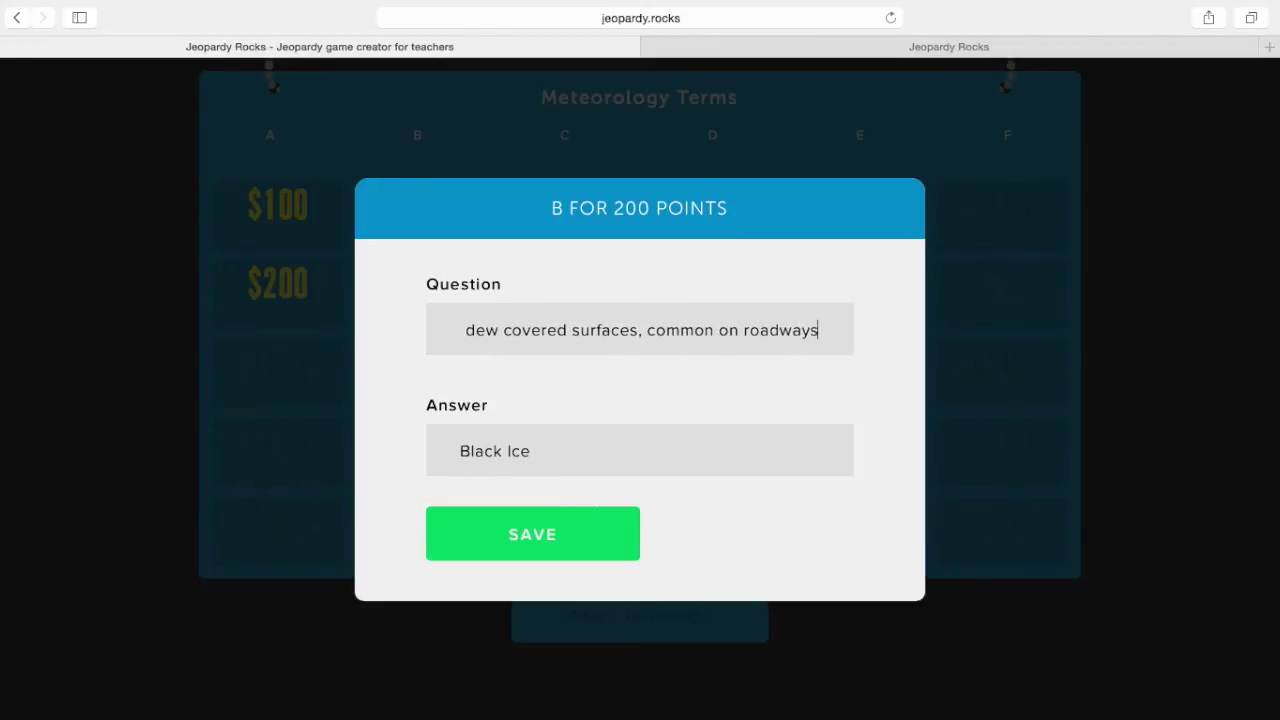
click(535, 534)
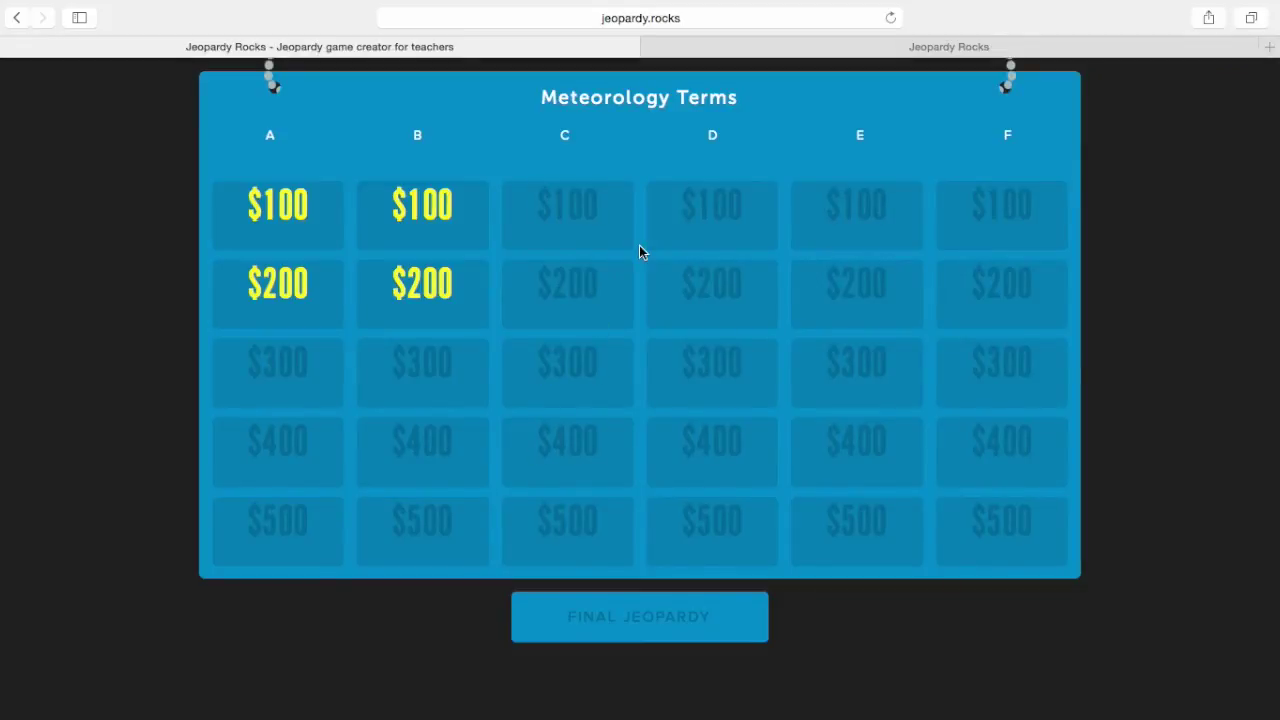
click(564, 223)
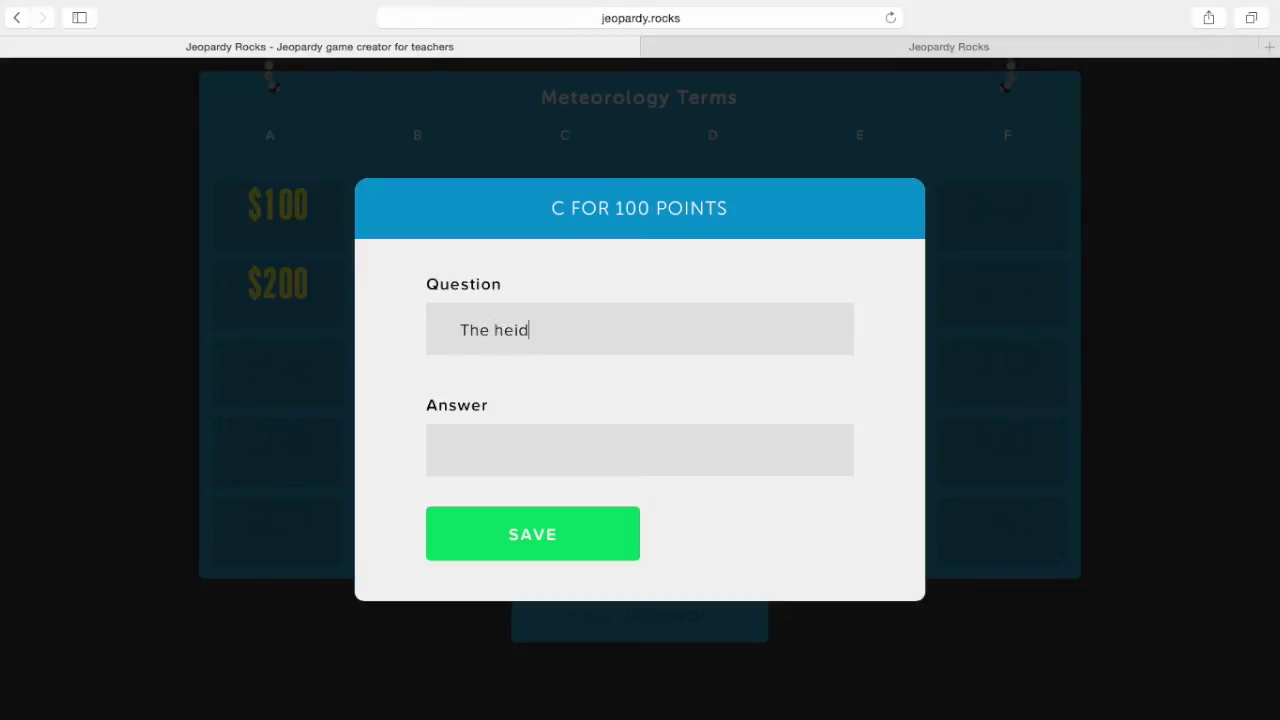
Finish the C $100 question 'height of the lowest layer of broken or overcast clouds', answer 'Ceiling', and save
text(of the le)
key(BackSpace)
text(owest lay)
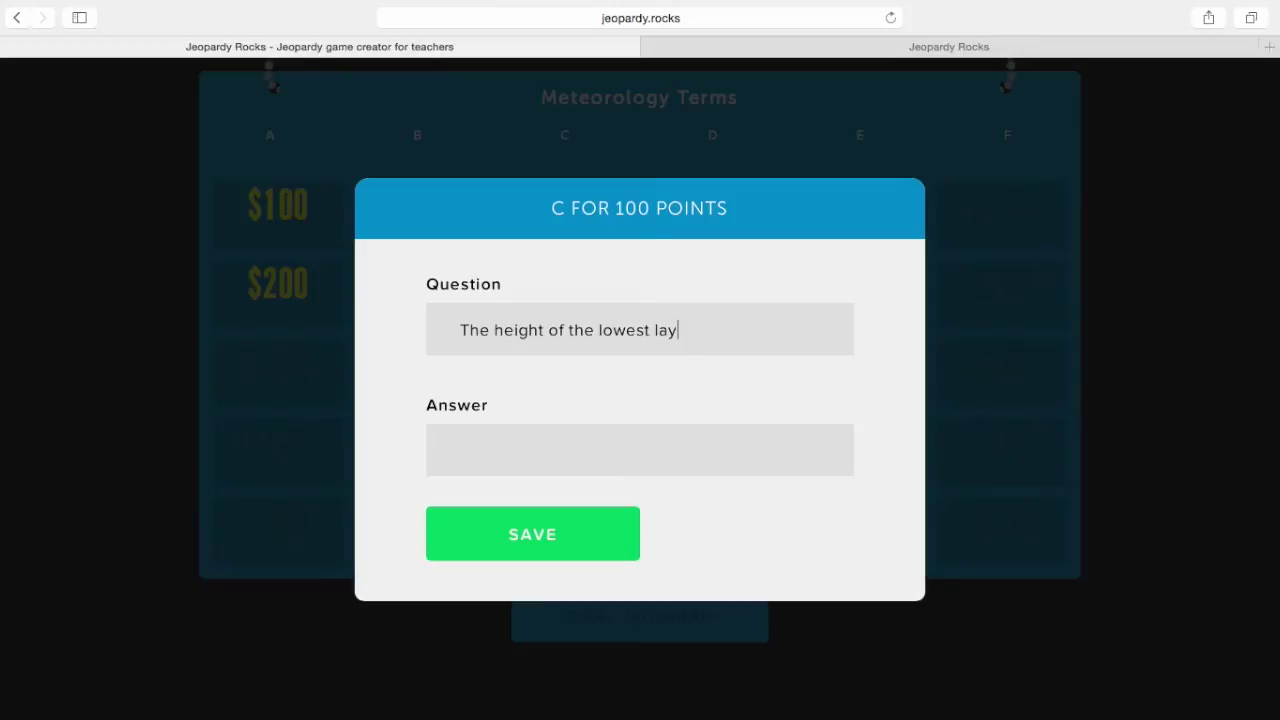
text(er of broken or )
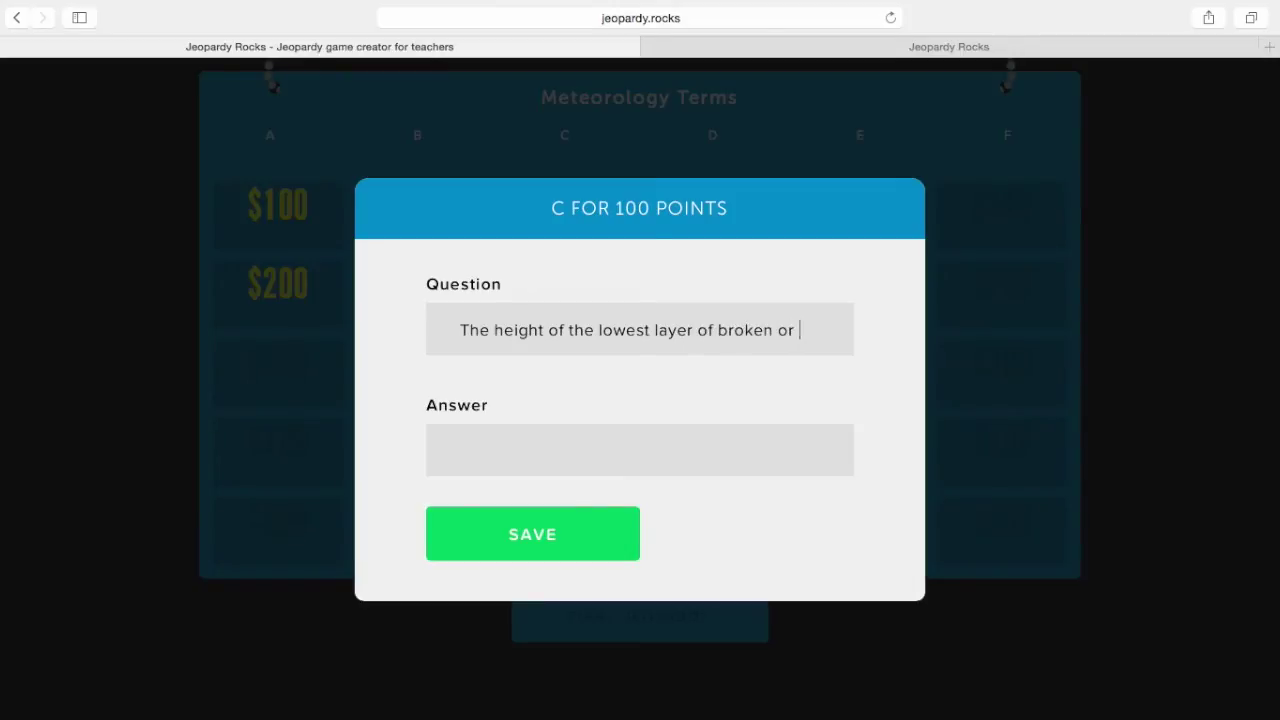
text(overca)
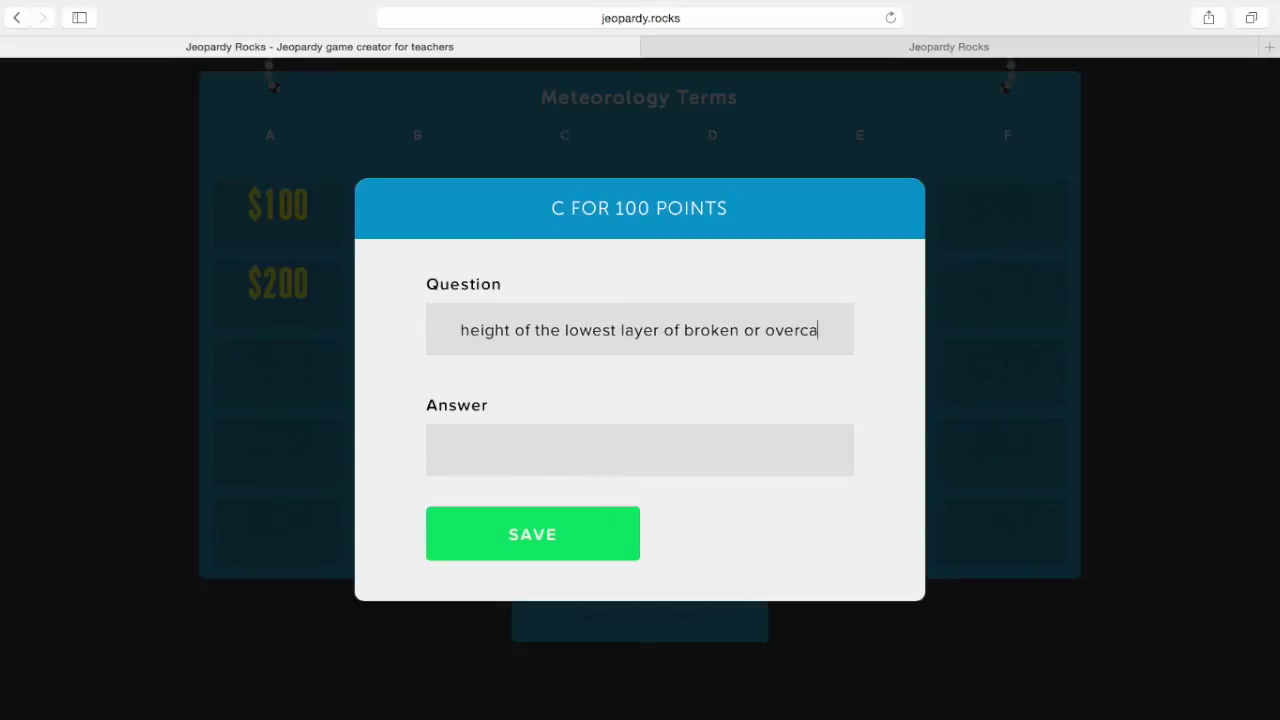
text(st clouds)
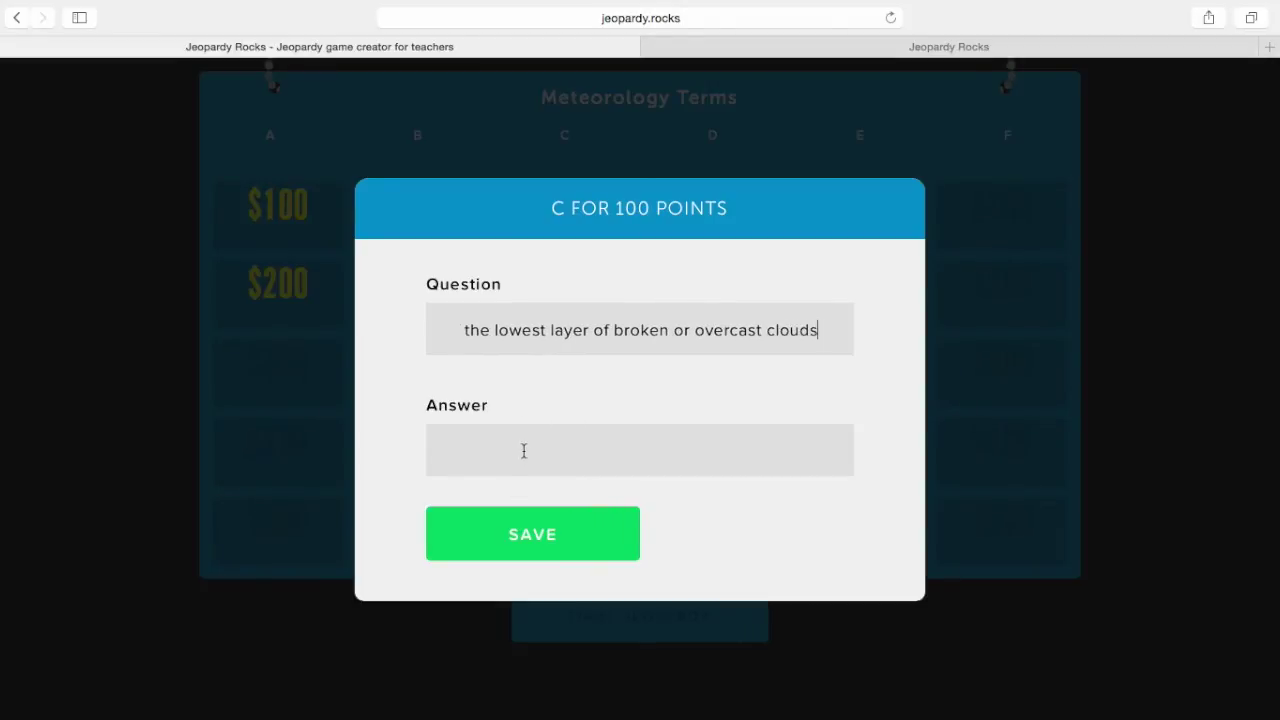
click(523, 451)
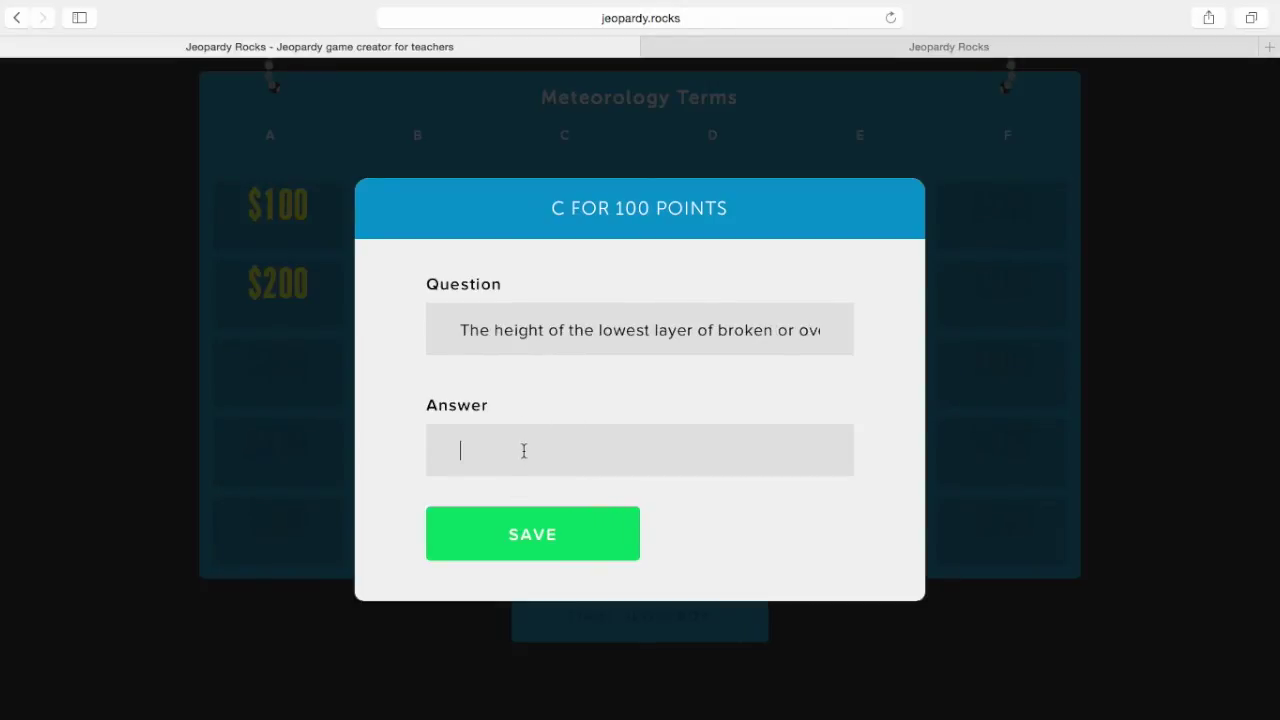
text(Ceiling)
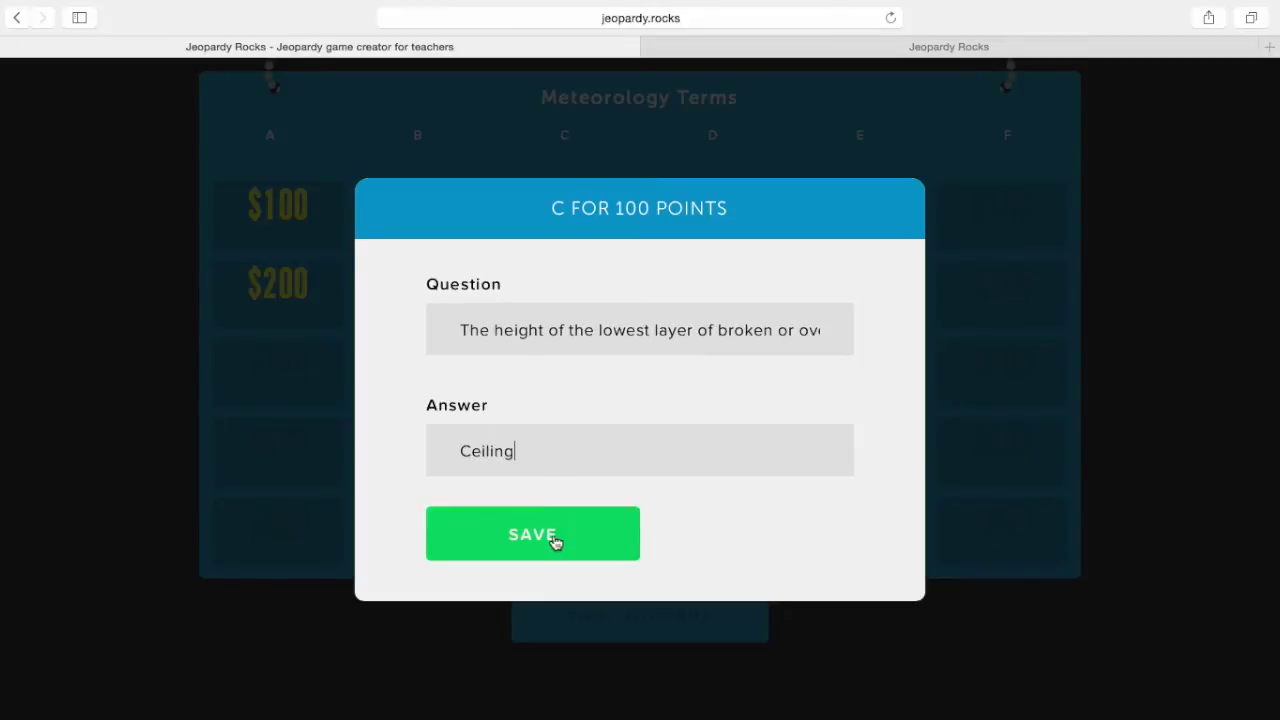
click(555, 538)
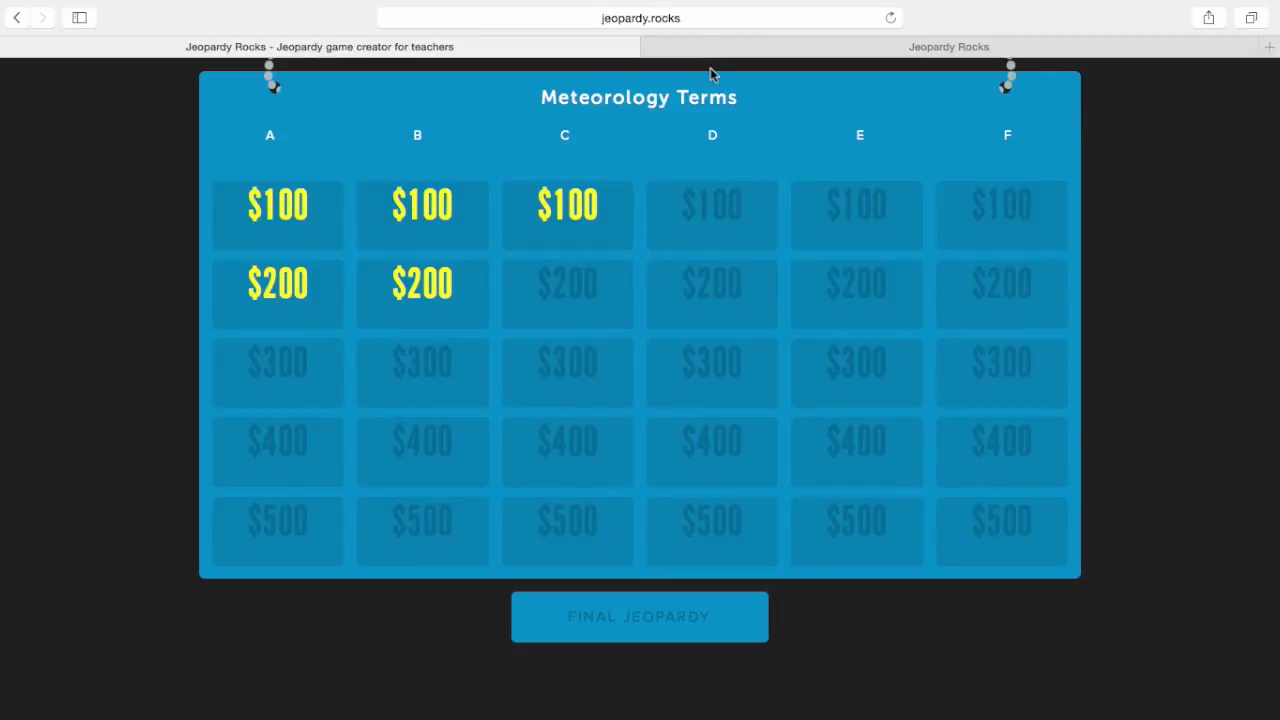
Switch to the Famous 20th Cent African Americans game tab and reveal its full web address
click(767, 48)
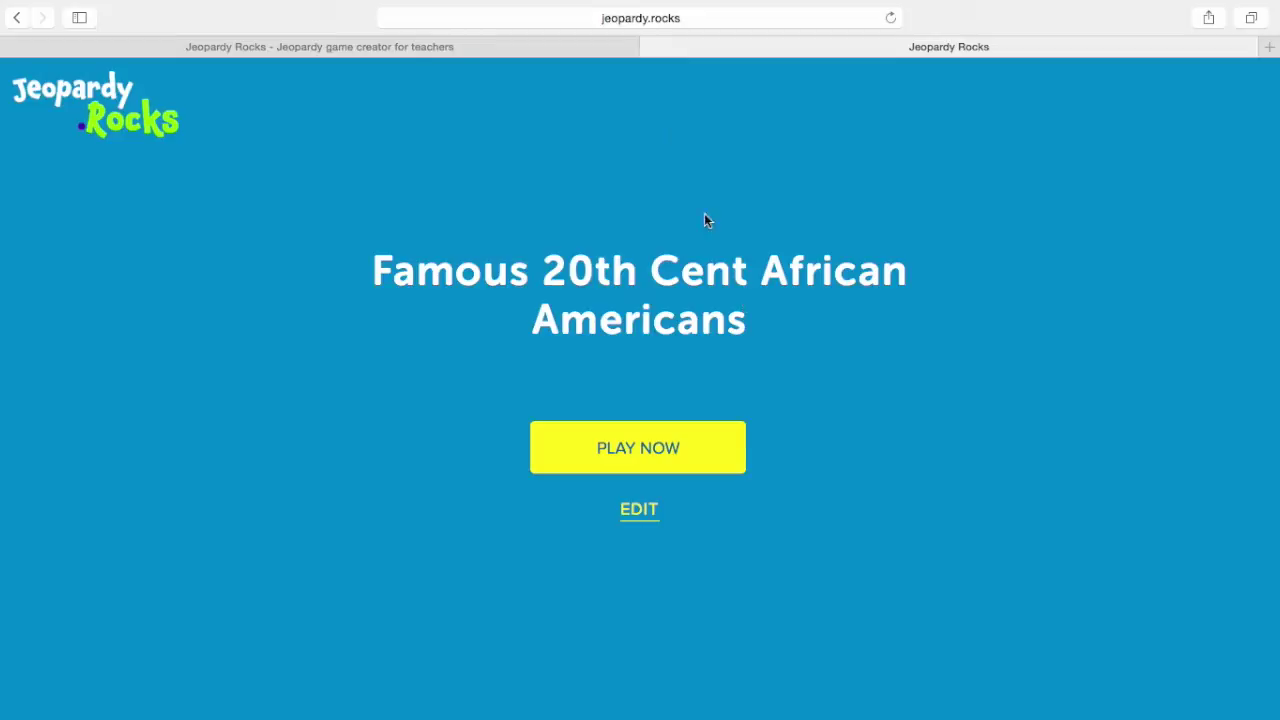
click(717, 20)
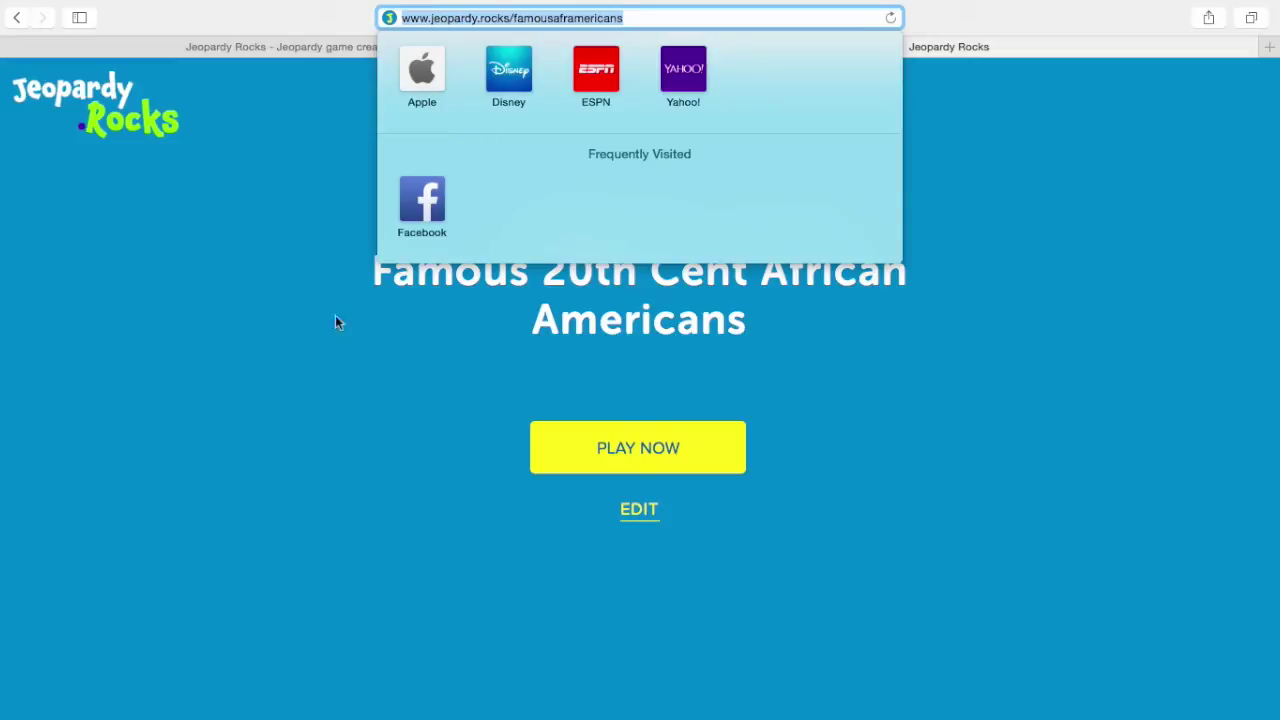
Dismiss the Safari address suggestions to show the game's title page
click(305, 370)
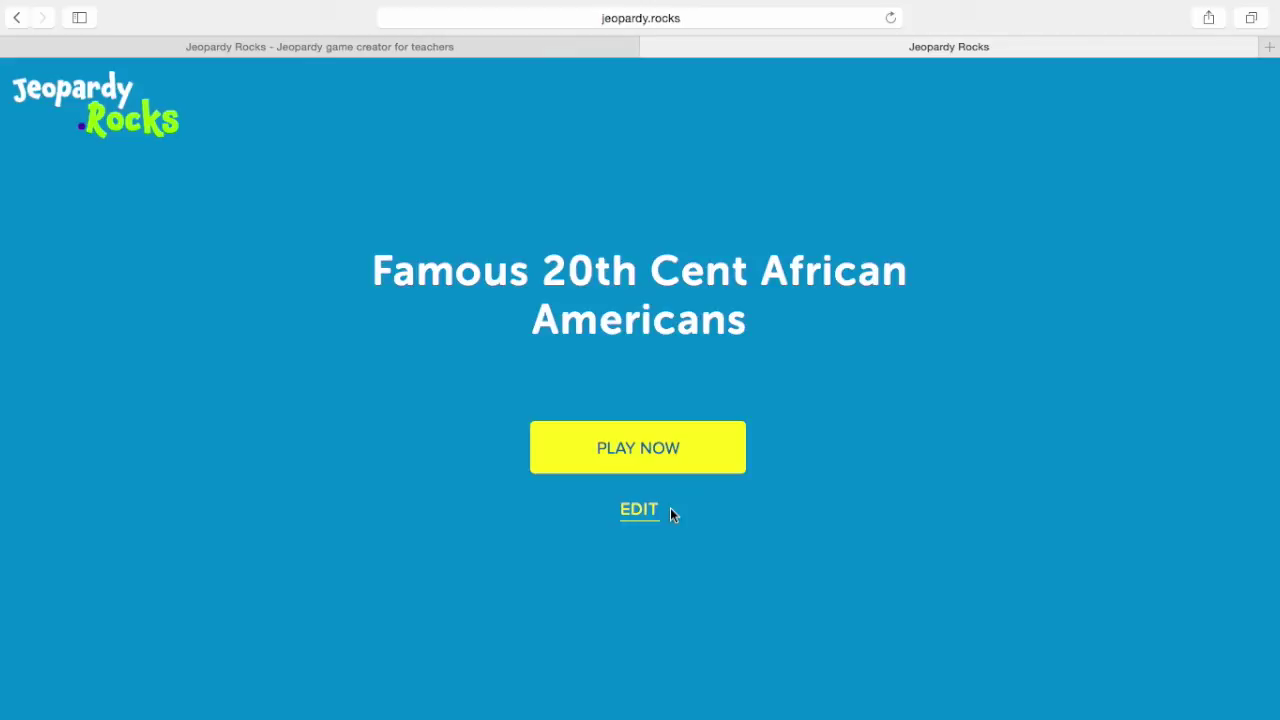
Start playing the game with 2 teams
click(655, 452)
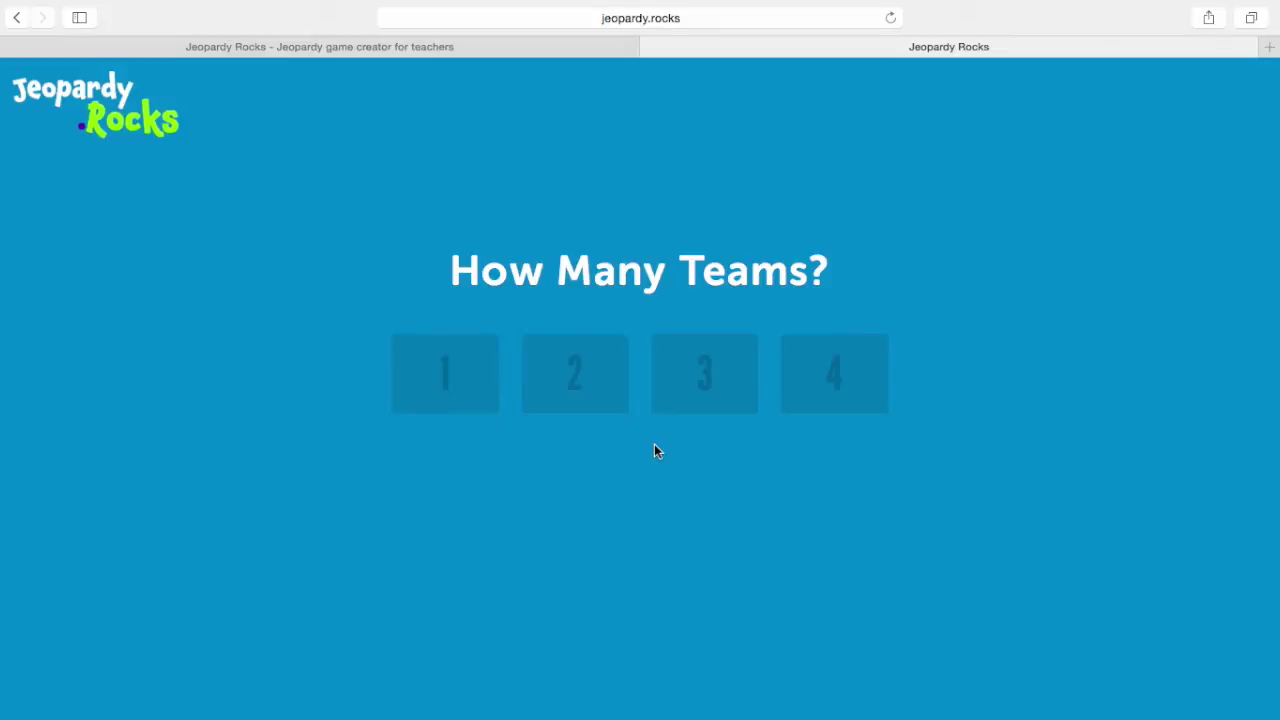
click(604, 379)
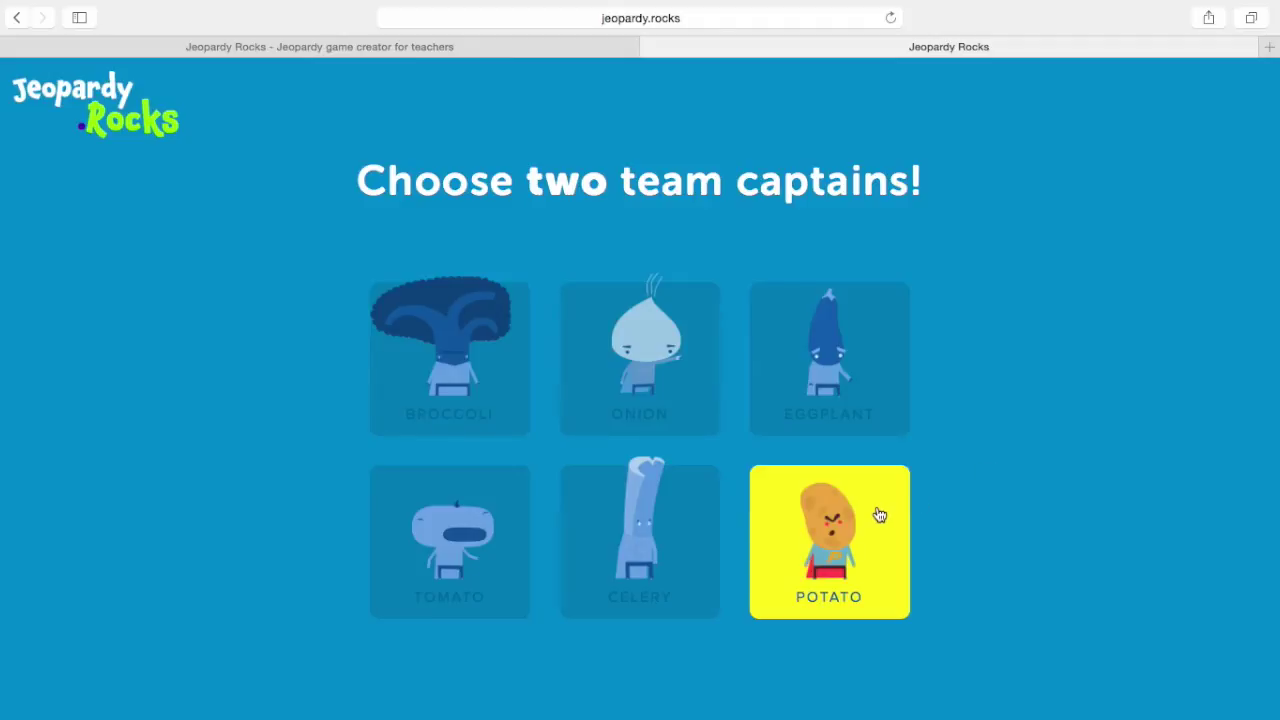
Choose Potato and Broccoli as the two team captains
click(848, 537)
click(462, 374)
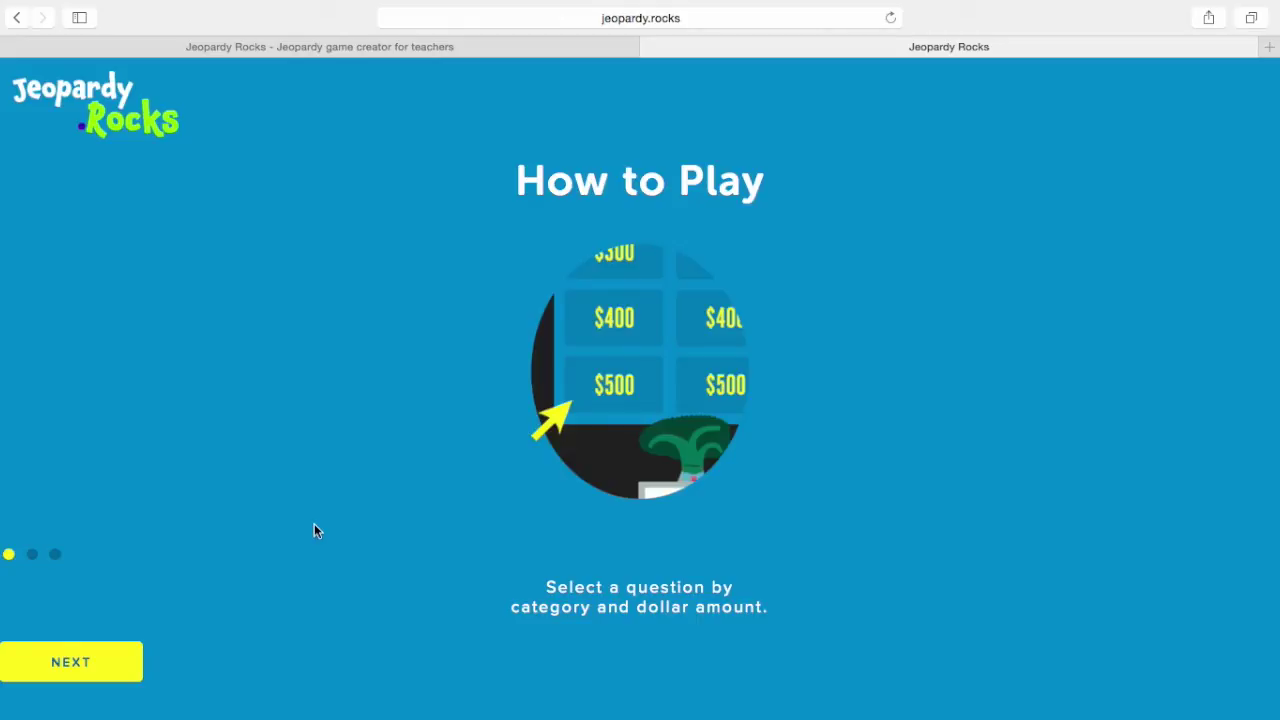
Advance through the How to Play slides to the final one
click(90, 670)
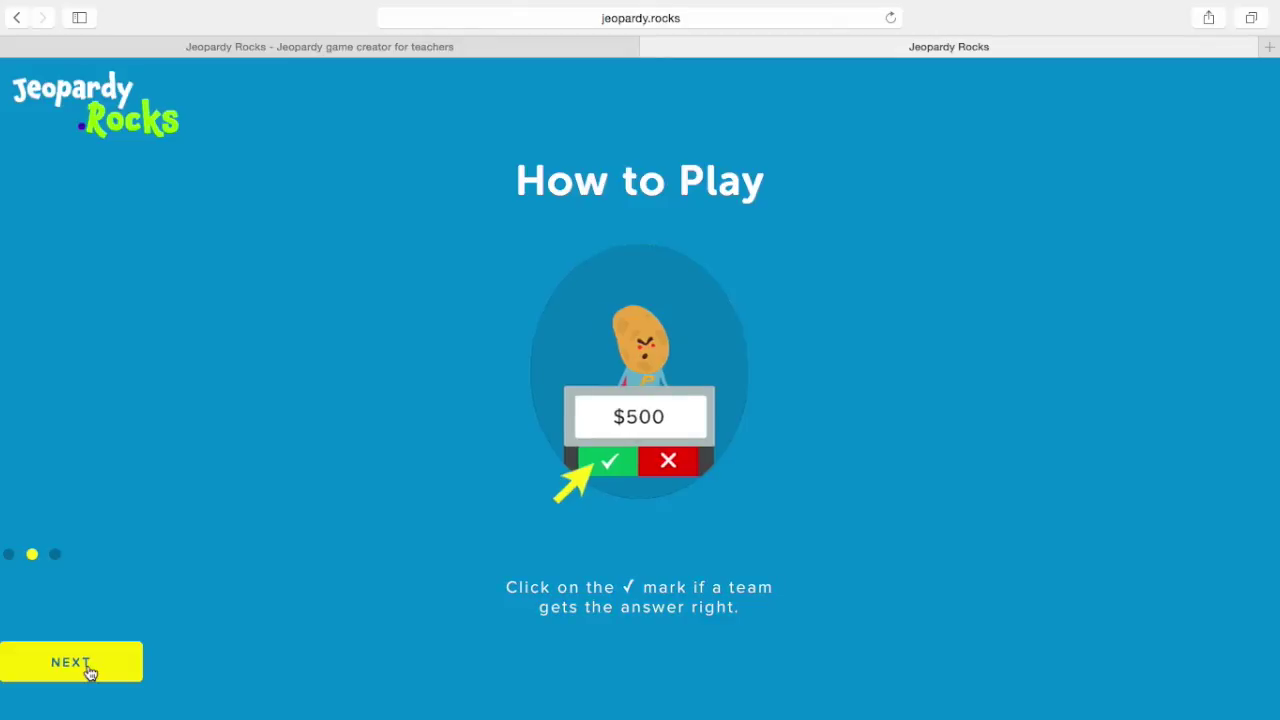
click(88, 674)
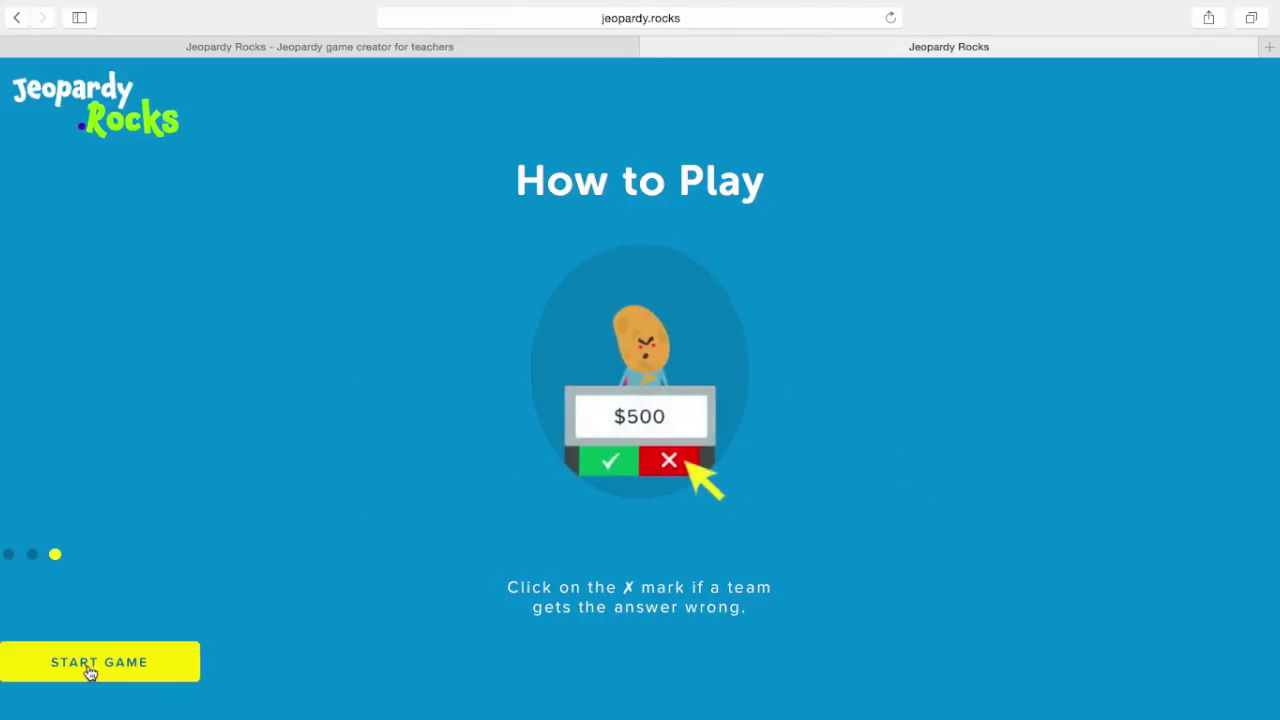